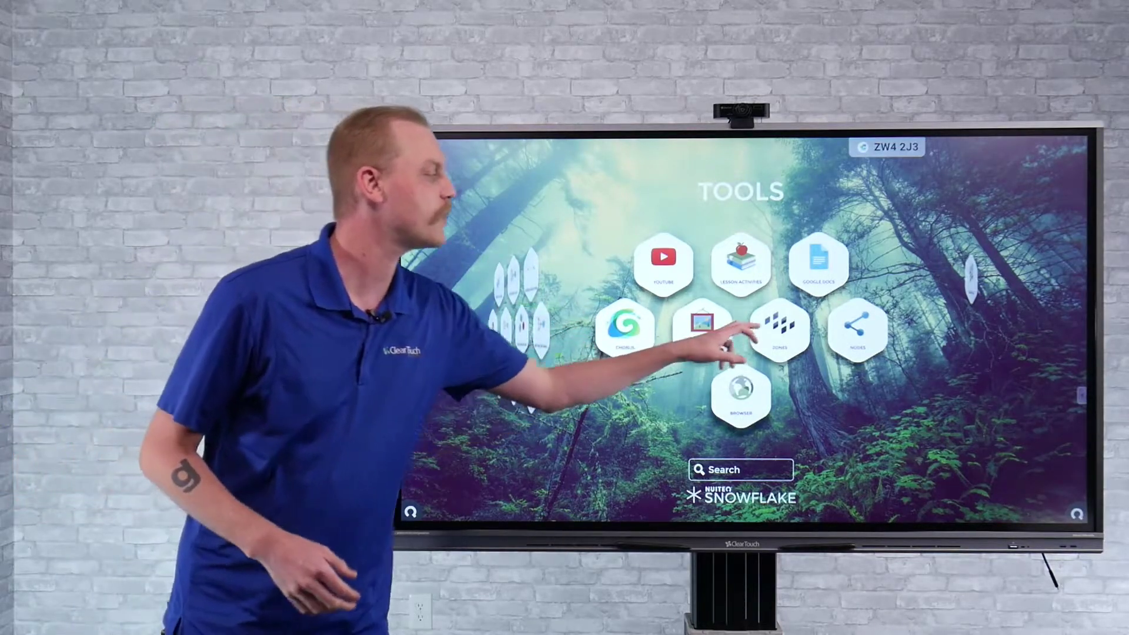
# - Preview the window layout choices, then dismiss them to return to the Tools screen
pyautogui.click(731, 335)
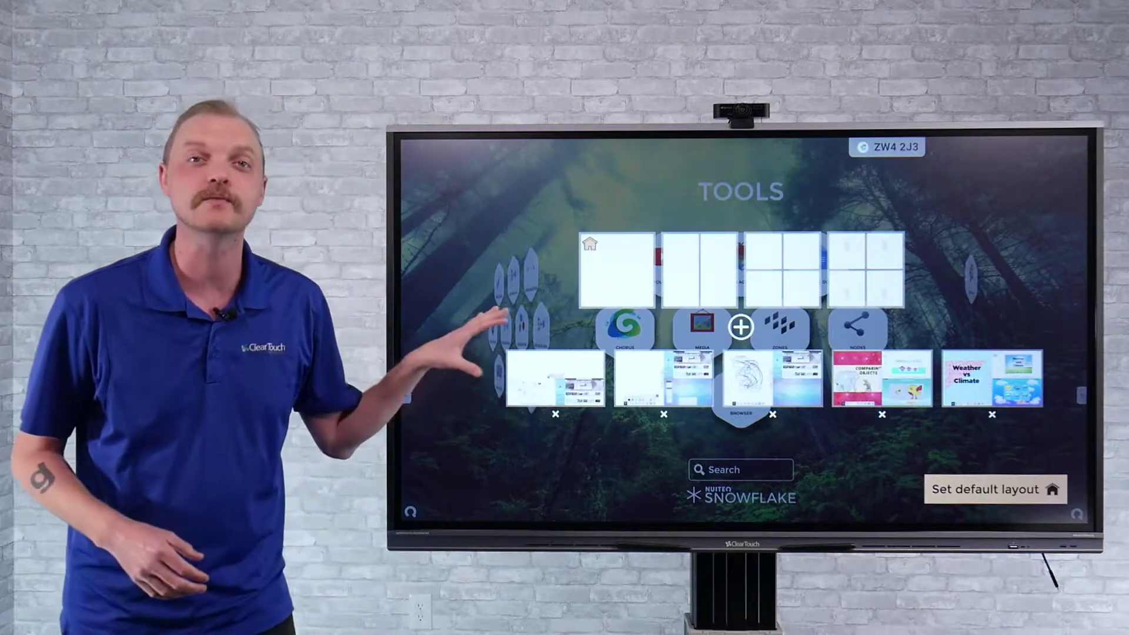
pyautogui.click(529, 265)
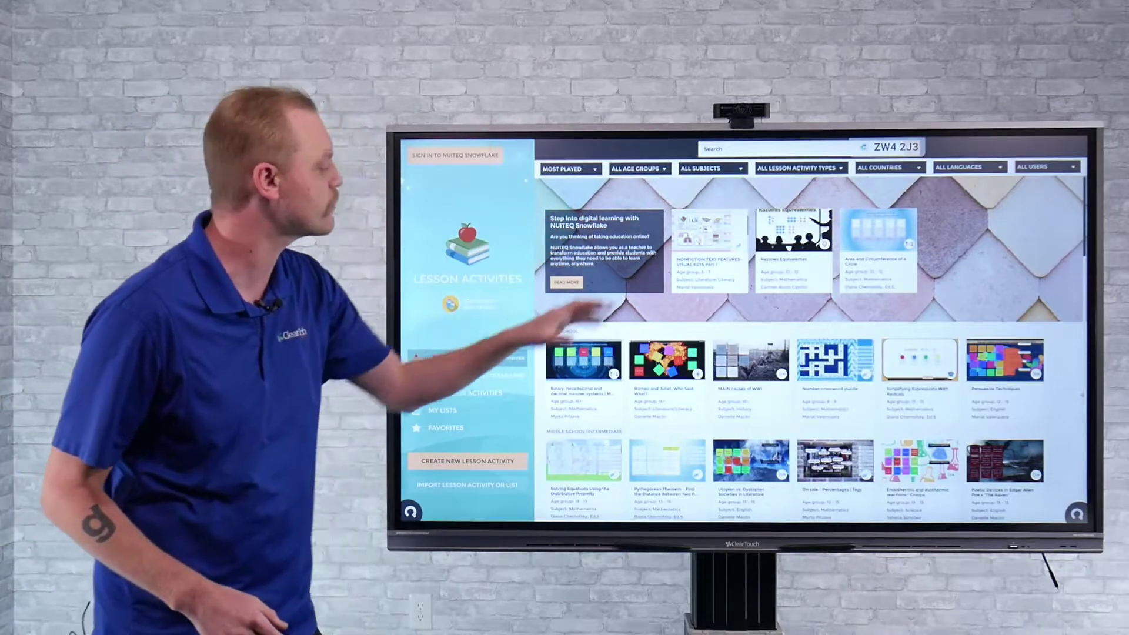
# - Browse lesson activities by standard, return to the community gallery, and expand the ALL USERS filter
pyautogui.click(467, 375)
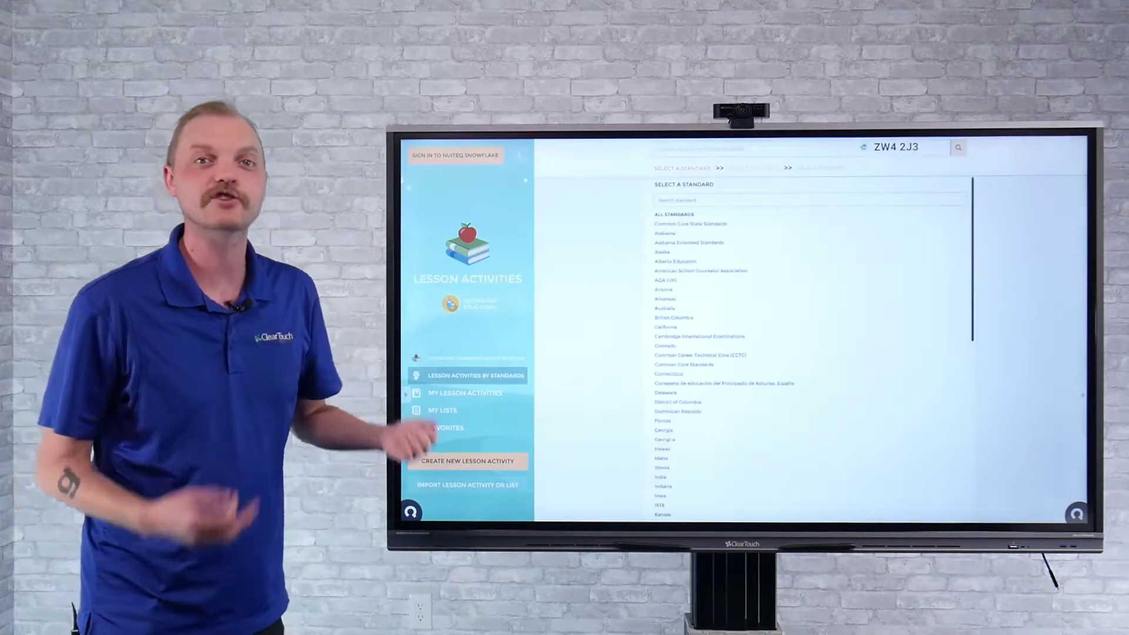
pyautogui.click(467, 357)
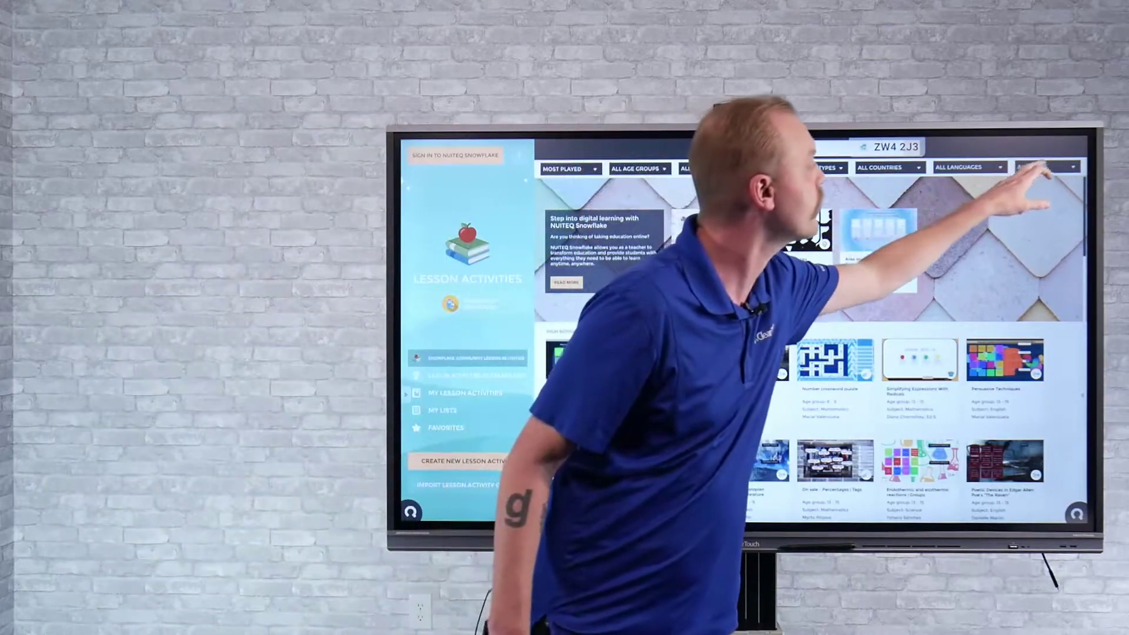
pyautogui.click(1045, 167)
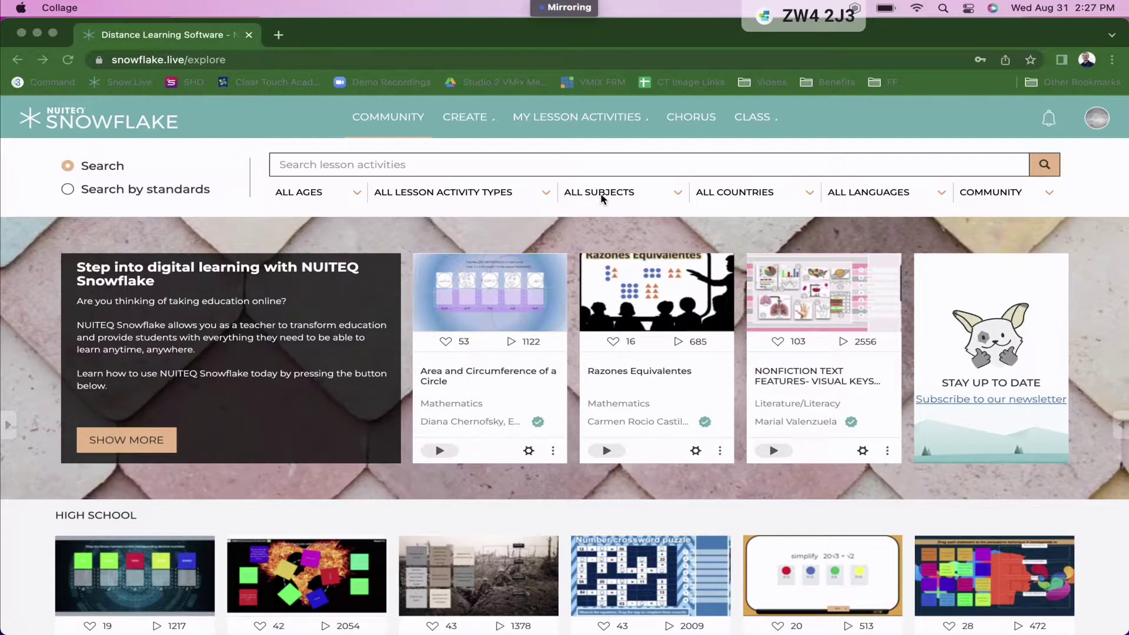
# - Filter browser content by Community, view the Number crossword puzzle details, and choose to play it
pyautogui.click(992, 196)
pyautogui.click(988, 199)
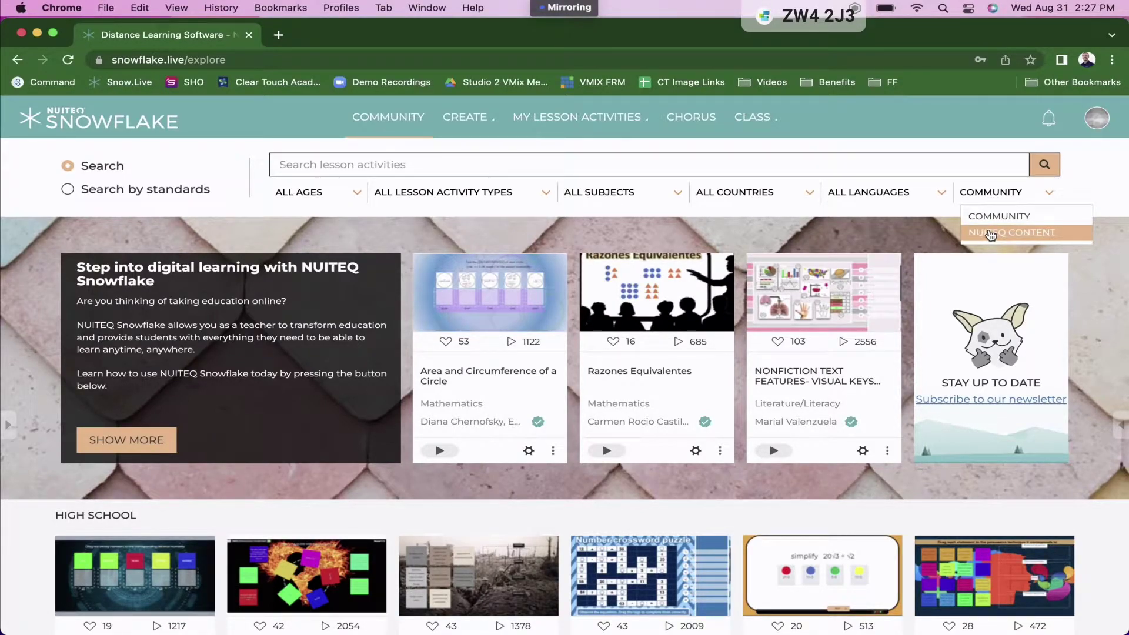
pyautogui.scroll(-3, 480, 426)
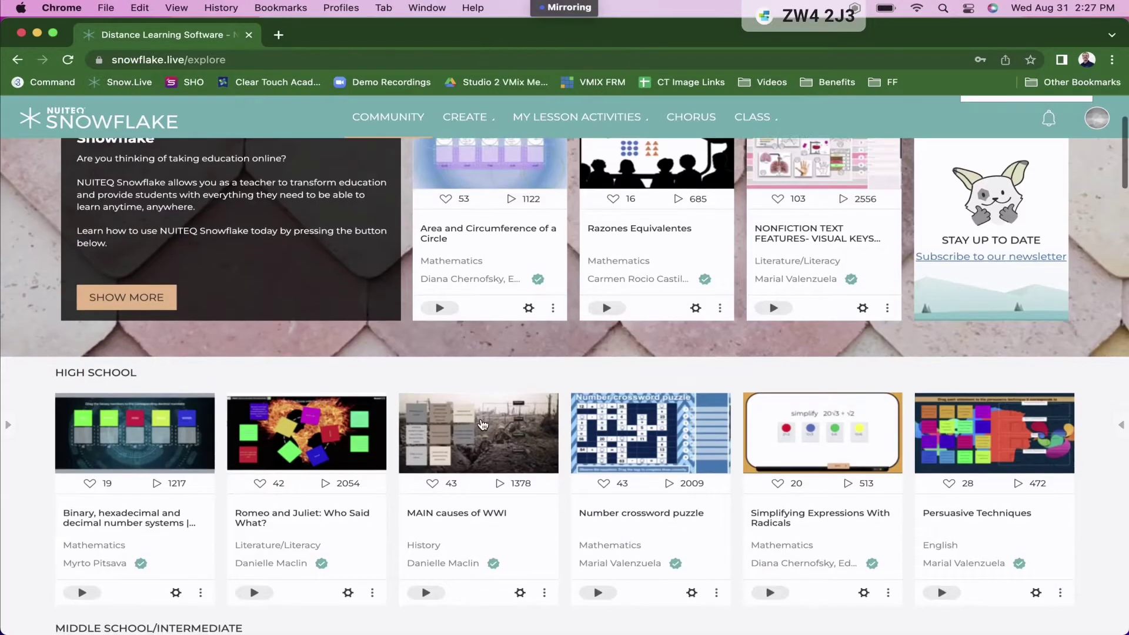
pyautogui.click(650, 455)
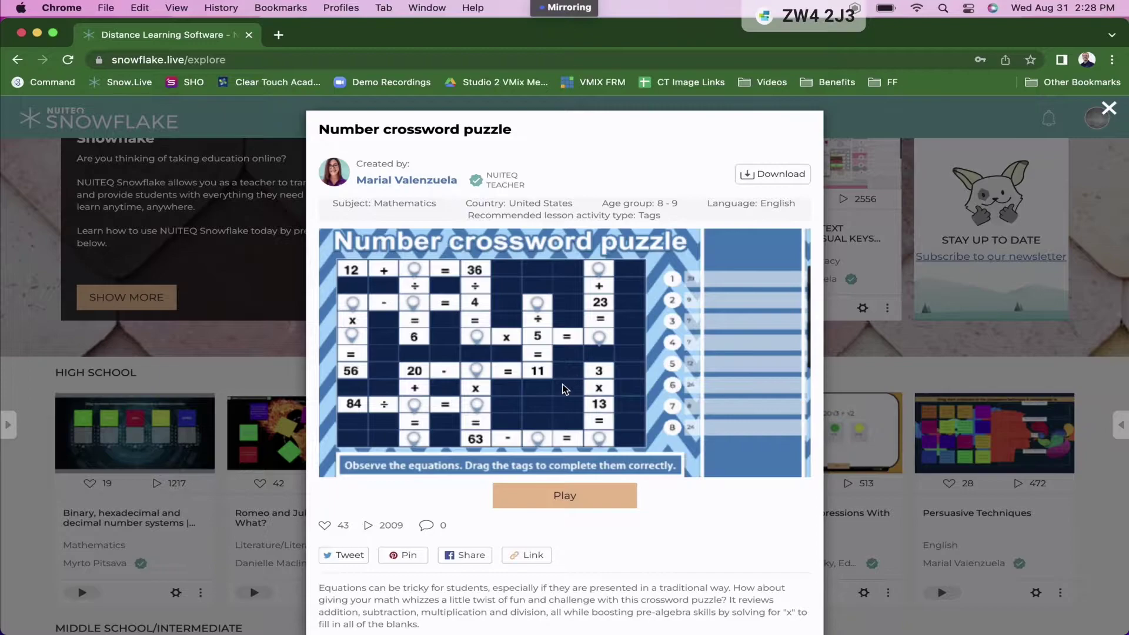
pyautogui.scroll(-3, 562, 391)
pyautogui.scroll(-2, 529, 441)
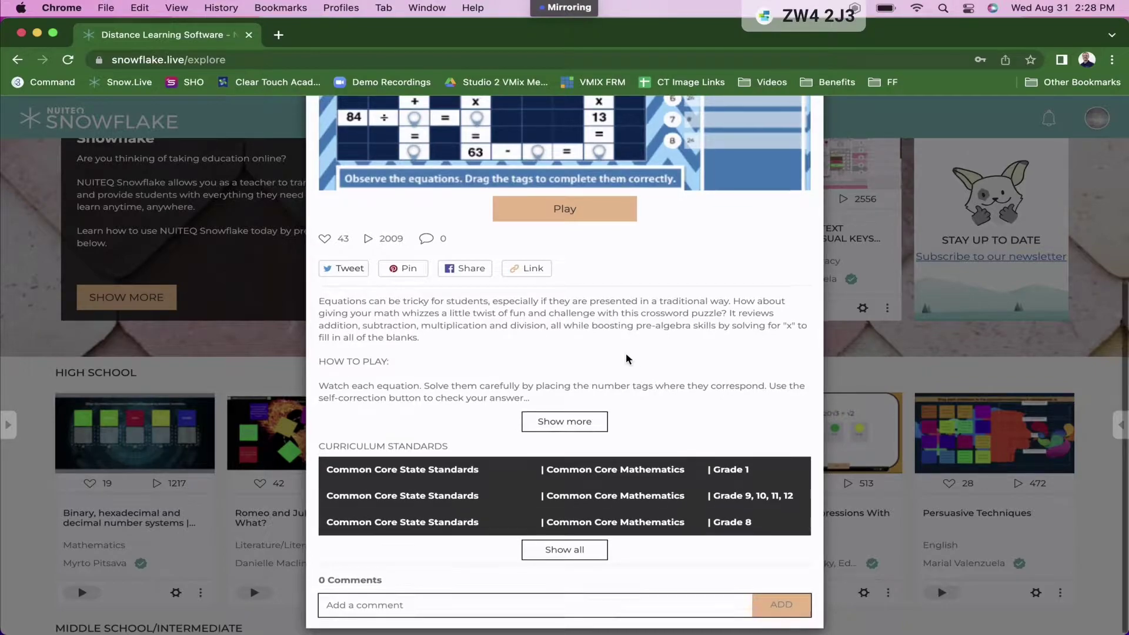
pyautogui.scroll(3, 624, 362)
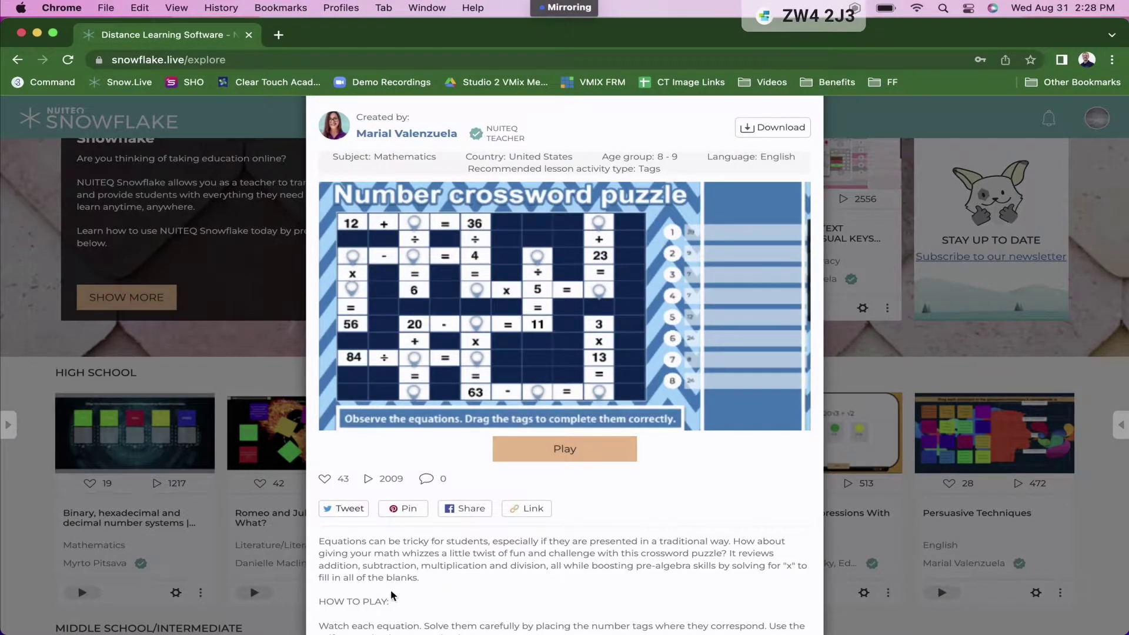
pyautogui.scroll(-1, 401, 591)
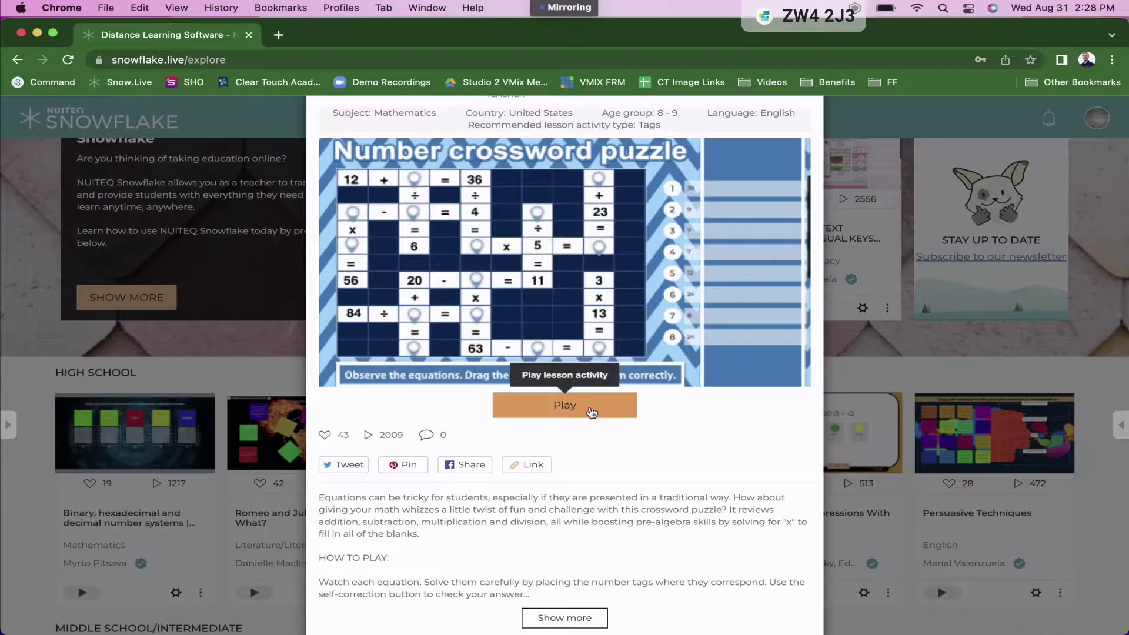
pyautogui.click(565, 405)
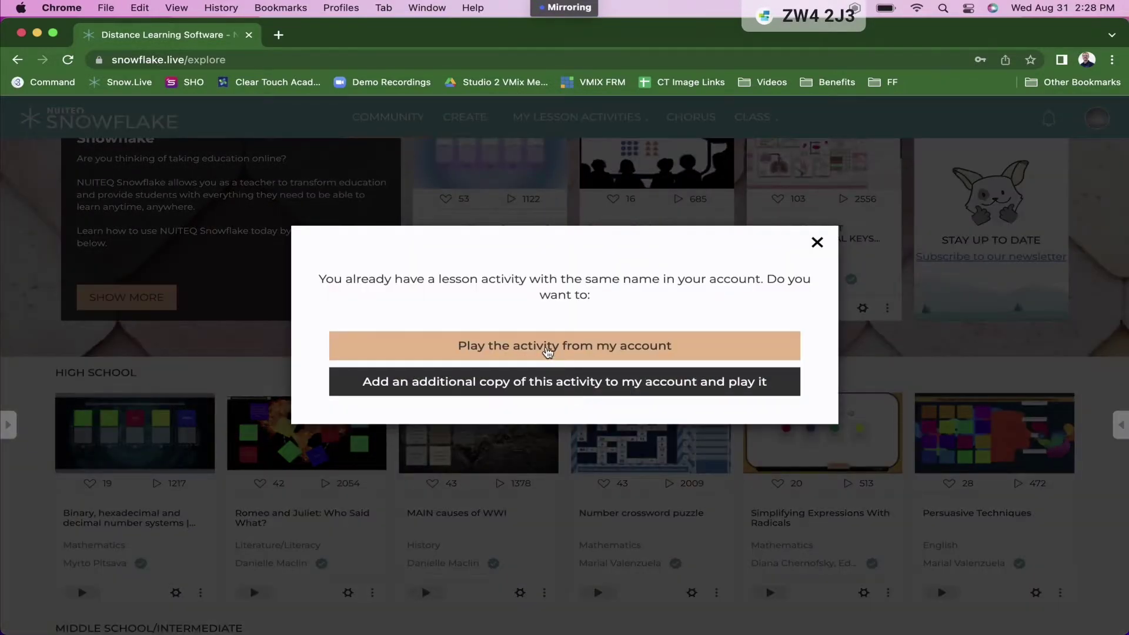
# - Play the account's Number crossword puzzle copy, placing tag 1 in a cell and removing it
pyautogui.click(563, 349)
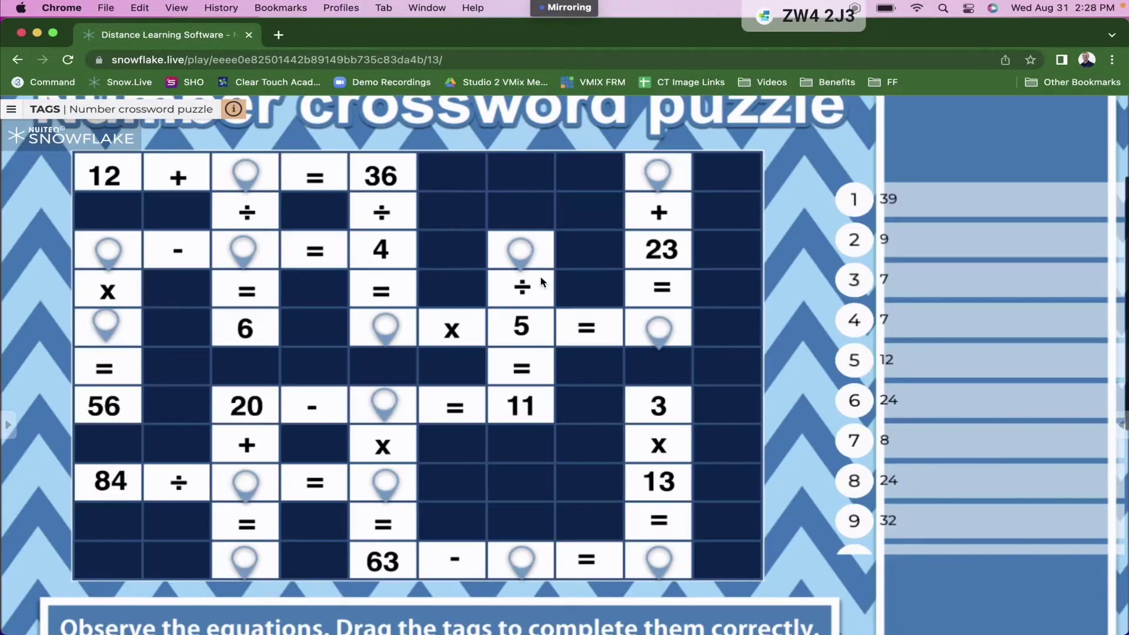
pyautogui.moveTo(854, 201); pyautogui.dragTo(657, 175)
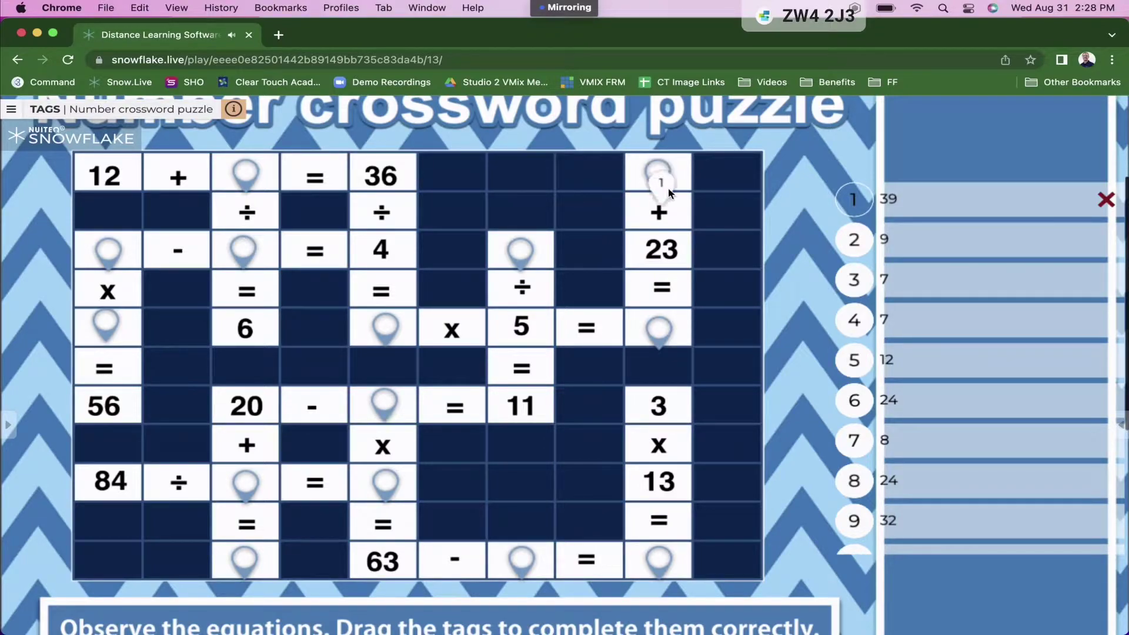
pyautogui.moveTo(659, 173); pyautogui.dragTo(858, 201)
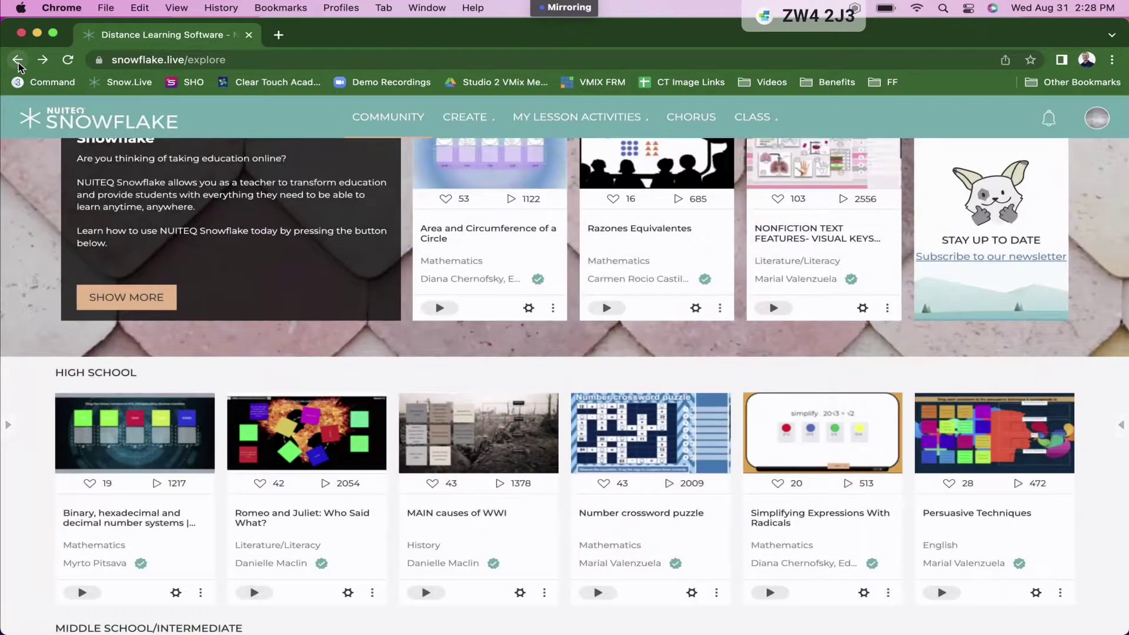
pyautogui.scroll(3, 301, 349)
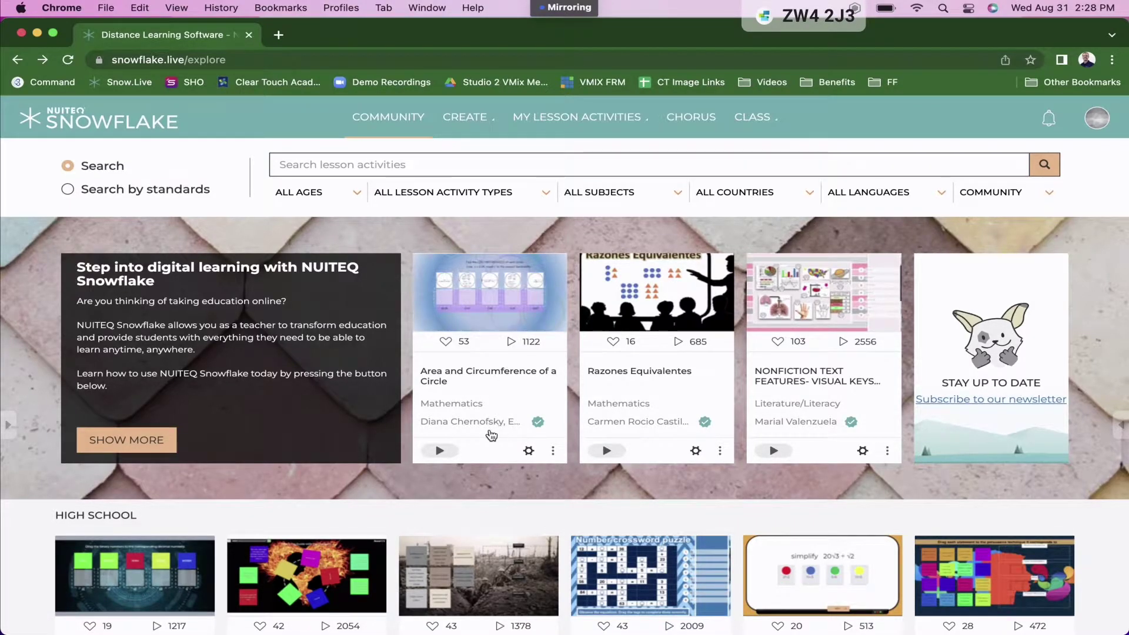
pyautogui.scroll(-1, 491, 435)
pyautogui.scroll(1, 492, 433)
# - Change the COMMUNITY/NUITEQ content filter on the explore page
pyautogui.click(1018, 200)
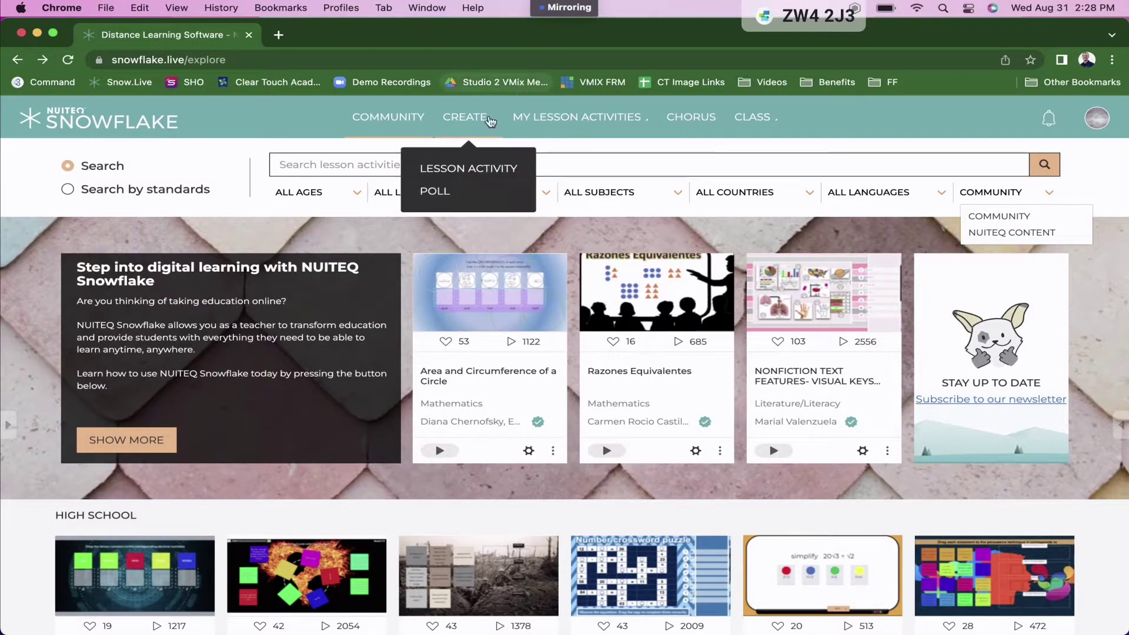
pyautogui.moveTo(465, 117)
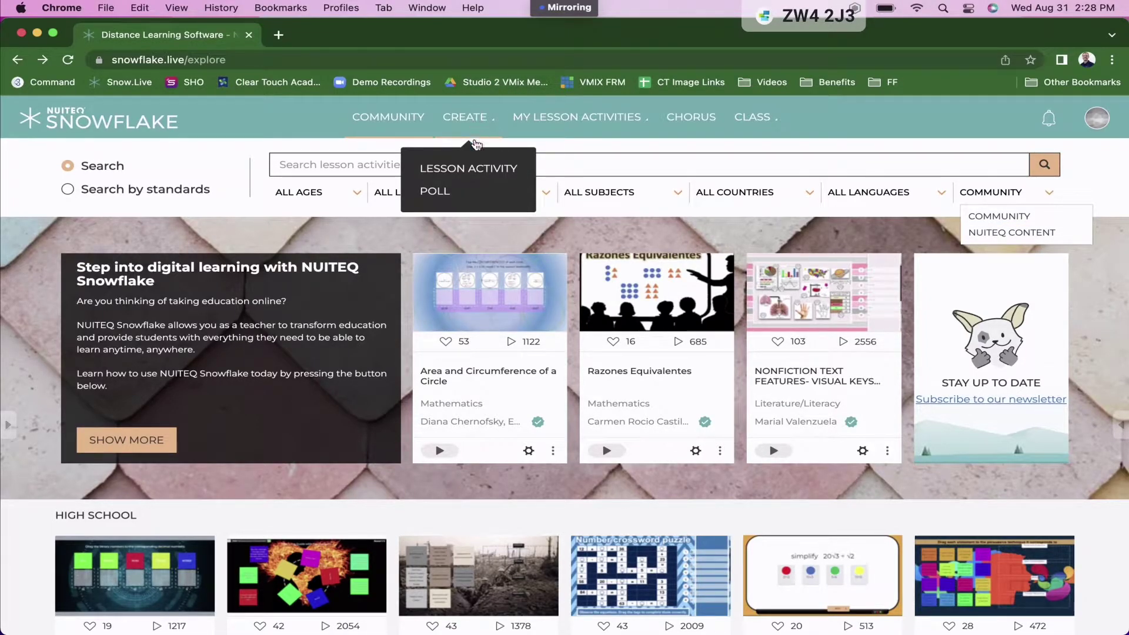
# - Start a new lesson activity, view the Assessment activity types, then begin a new poll
pyautogui.click(462, 174)
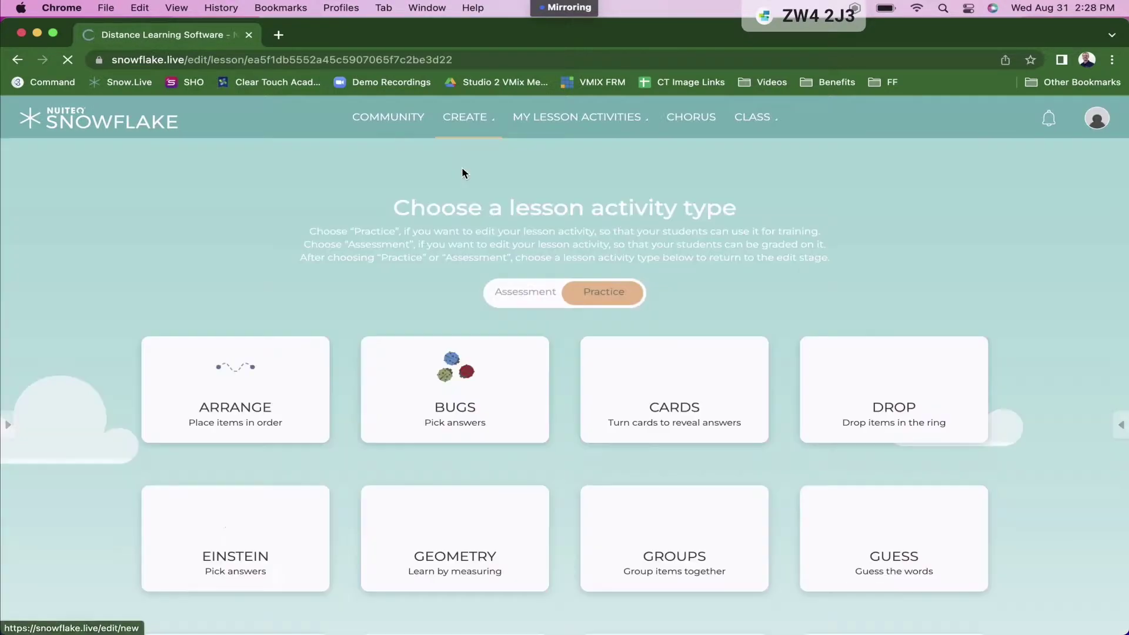
pyautogui.scroll(-2, 461, 173)
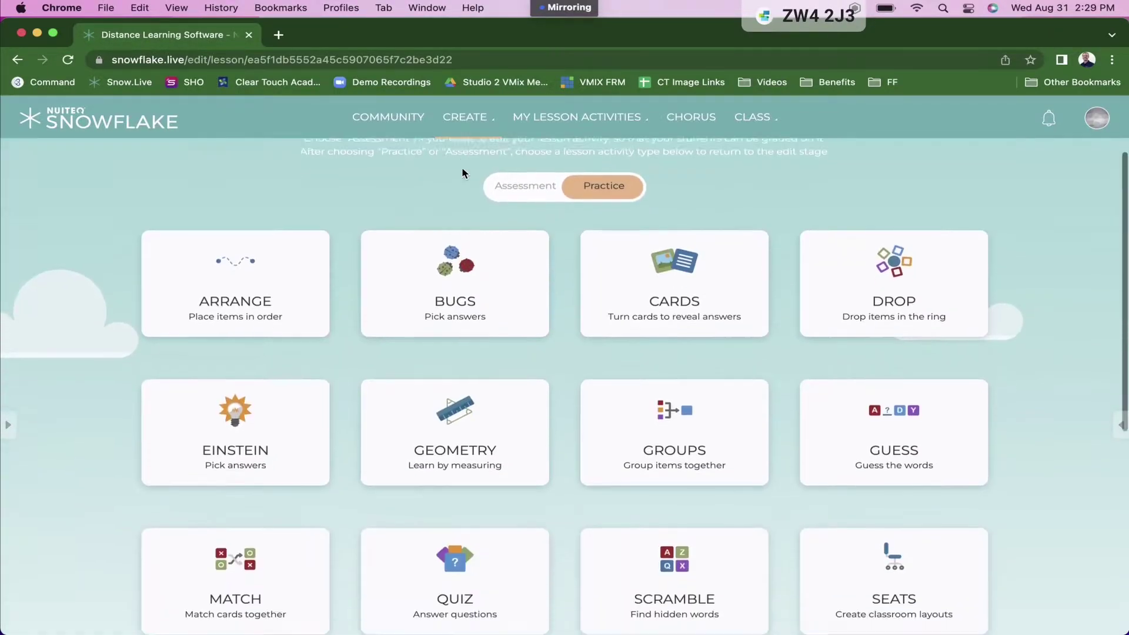
pyautogui.scroll(-2, 461, 173)
pyautogui.scroll(-3, 462, 173)
pyautogui.scroll(1, 462, 173)
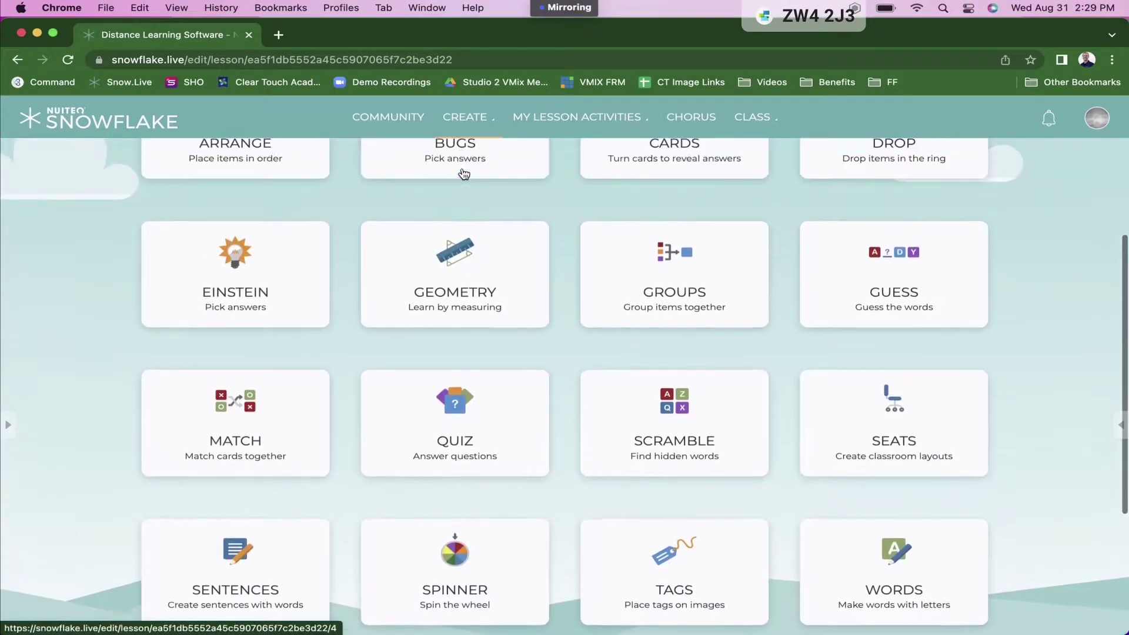
pyautogui.scroll(2, 462, 173)
pyautogui.scroll(2, 462, 173)
pyautogui.scroll(1, 461, 173)
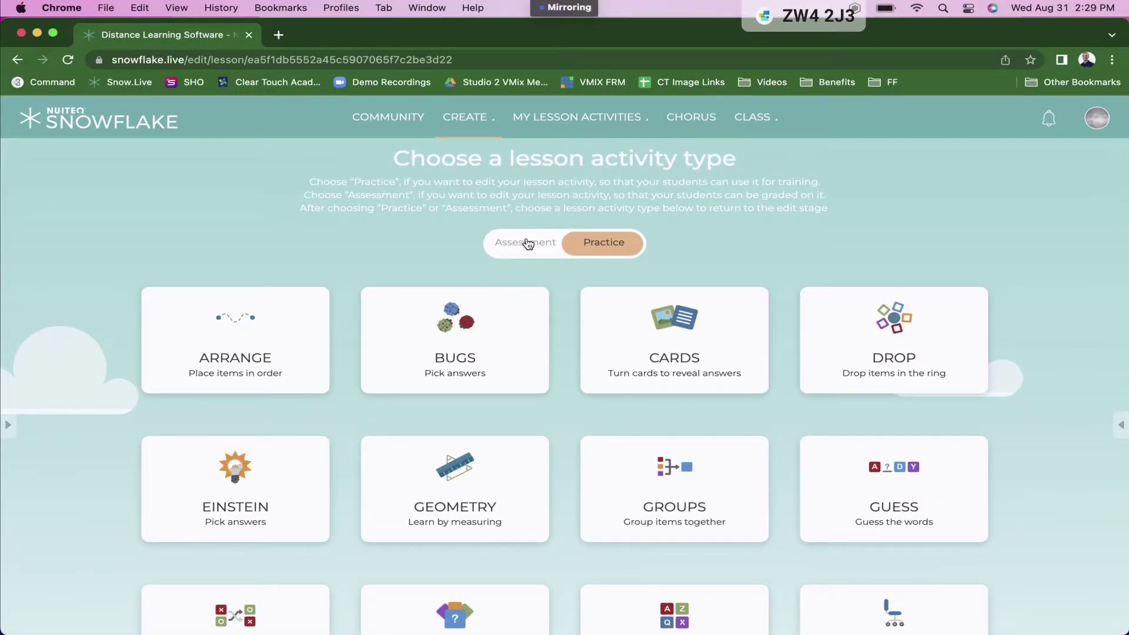
pyautogui.click(528, 243)
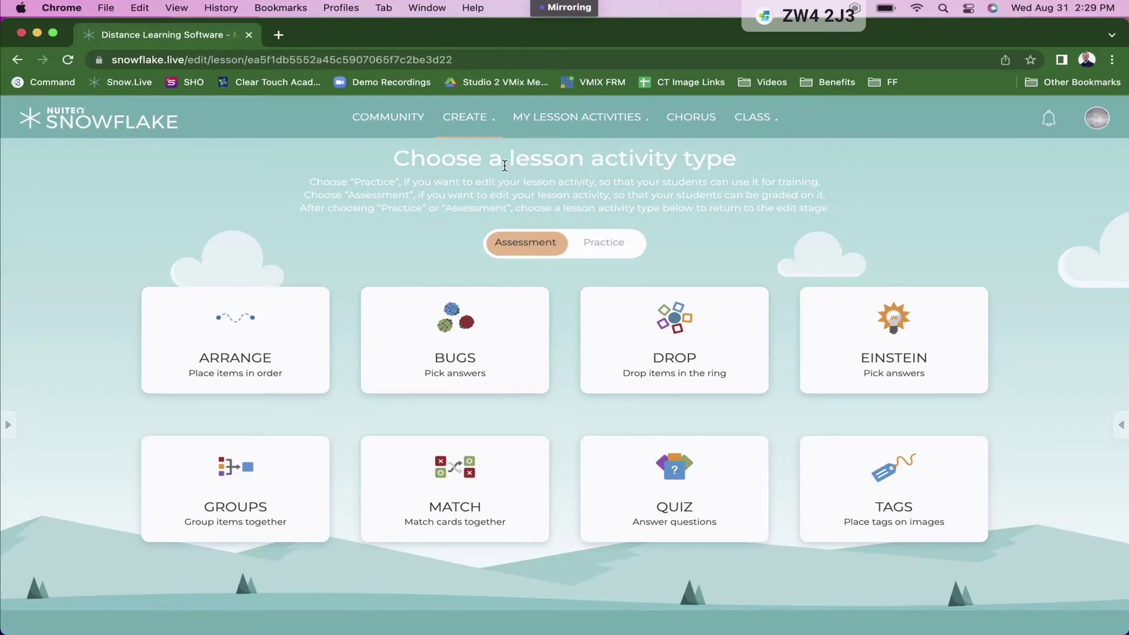
pyautogui.moveTo(465, 117)
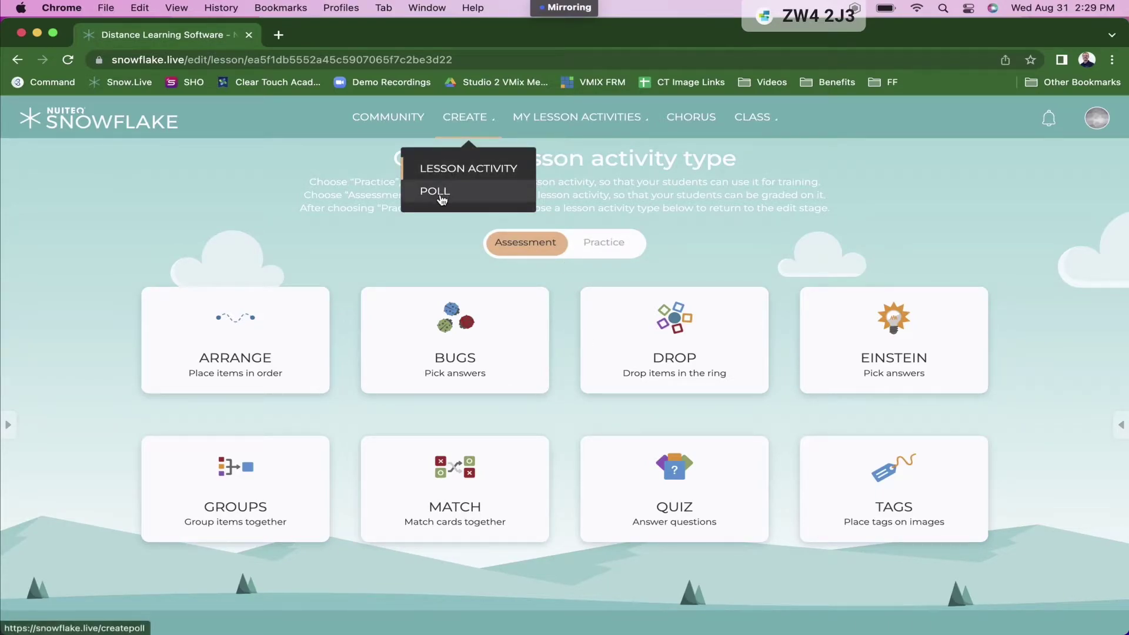
pyautogui.click(441, 196)
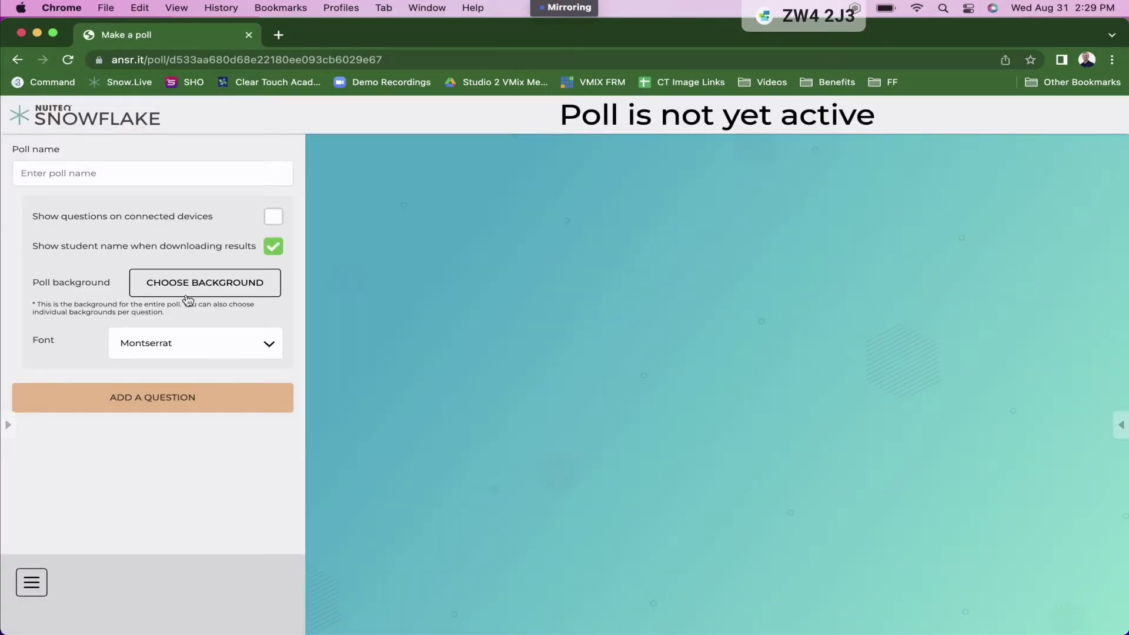
# - Add a Multiple choice question to the poll, then return to the activity type page
pyautogui.click(158, 412)
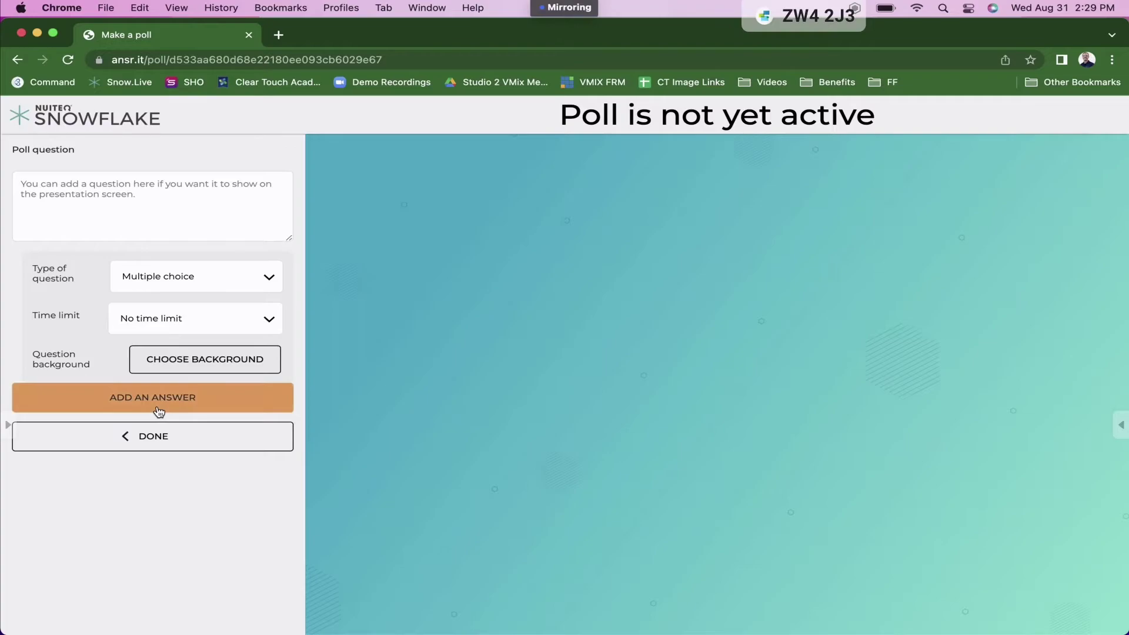
pyautogui.click(263, 279)
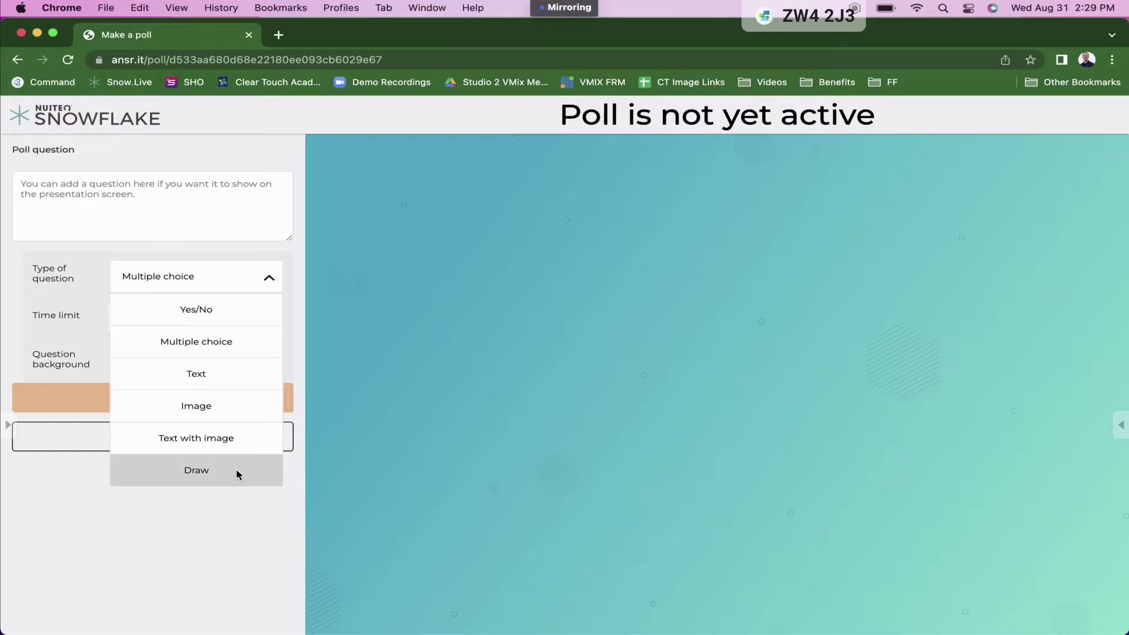
pyautogui.click(229, 546)
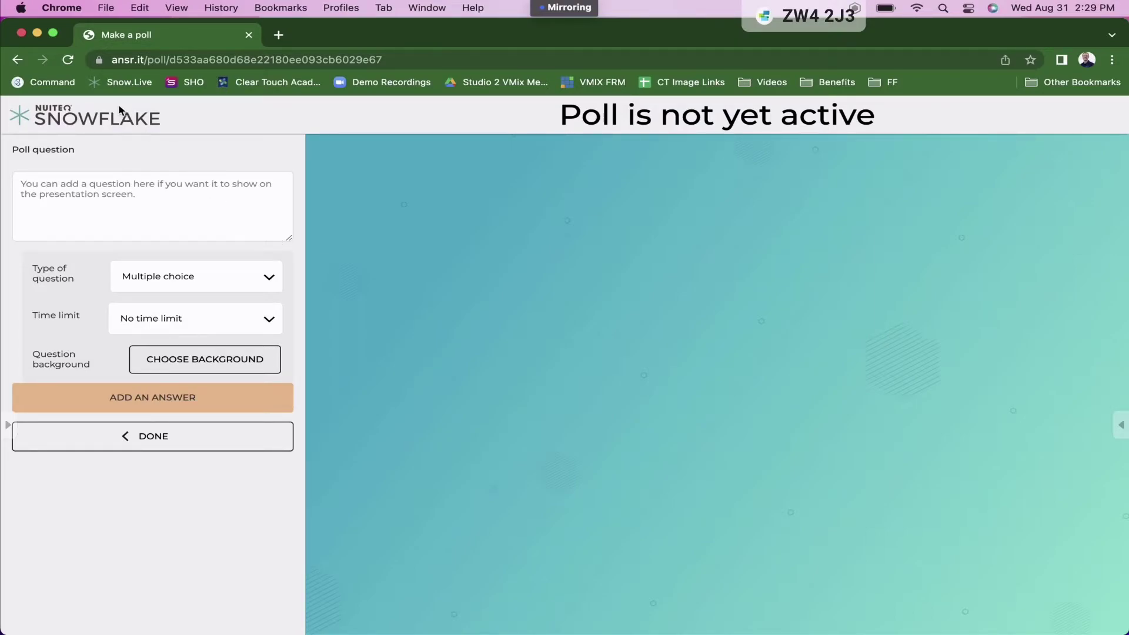
pyautogui.click(18, 59)
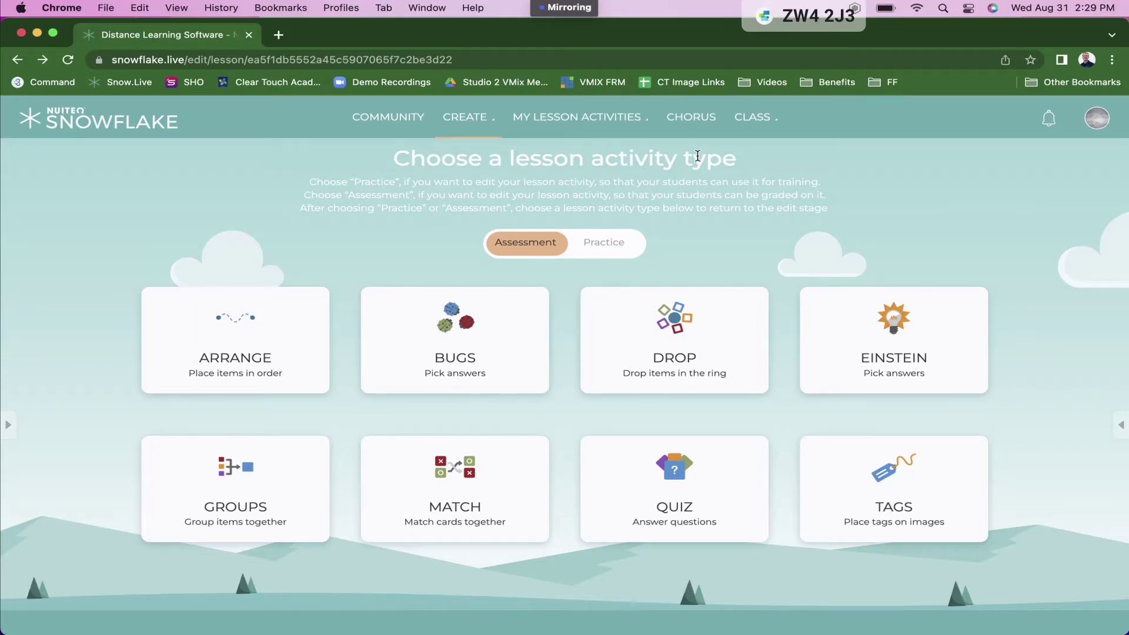
pyautogui.moveTo(577, 116)
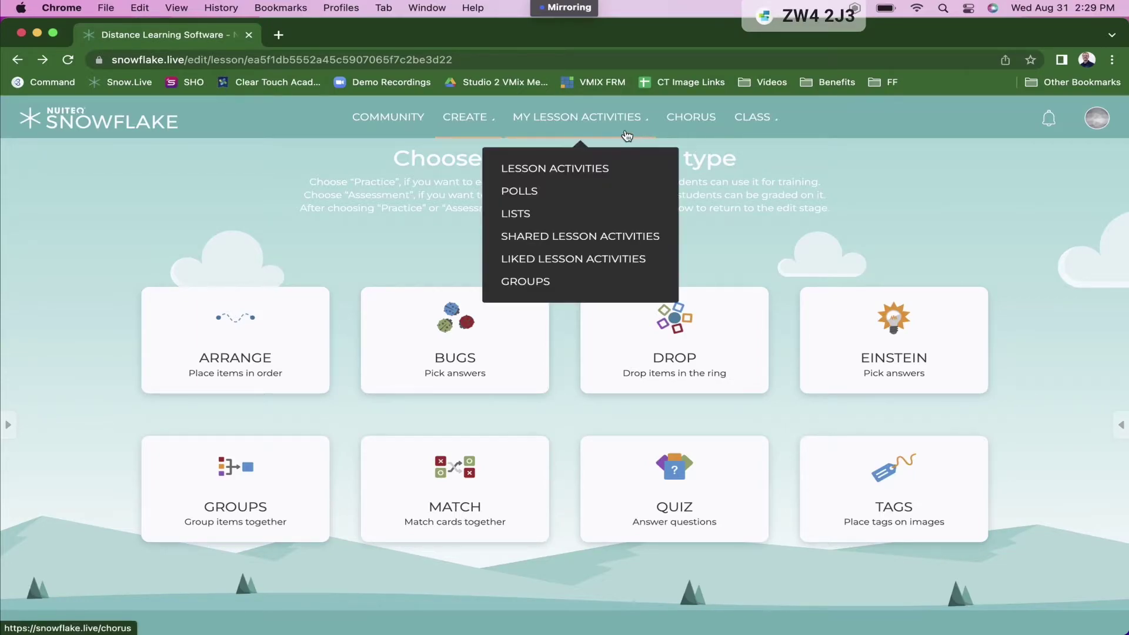
# - From My Lesson Activities, send the Solar System activity to students
pyautogui.click(556, 171)
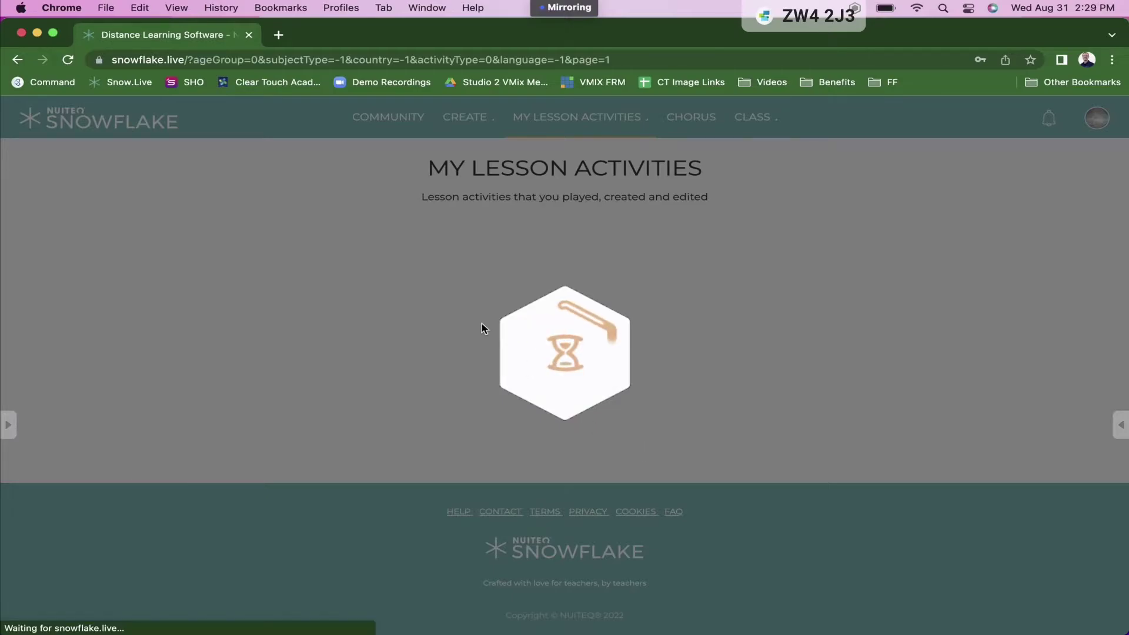
pyautogui.scroll(-3, 564, 478)
pyautogui.scroll(-2, 564, 478)
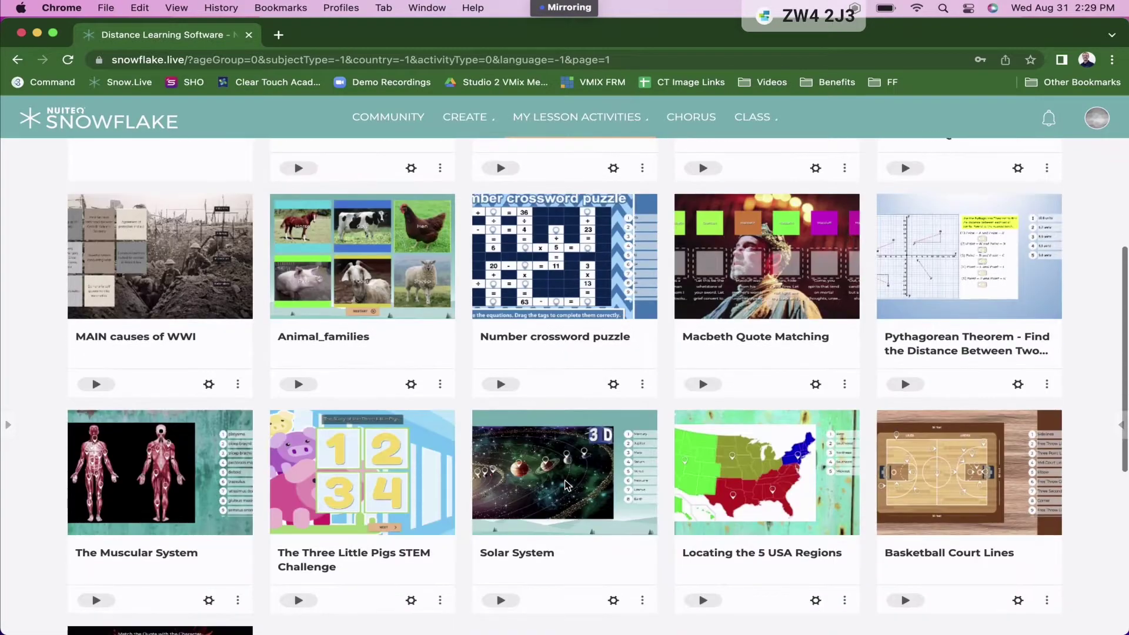
pyautogui.scroll(-2, 564, 479)
pyautogui.scroll(-1, 564, 479)
pyautogui.scroll(10, 565, 479)
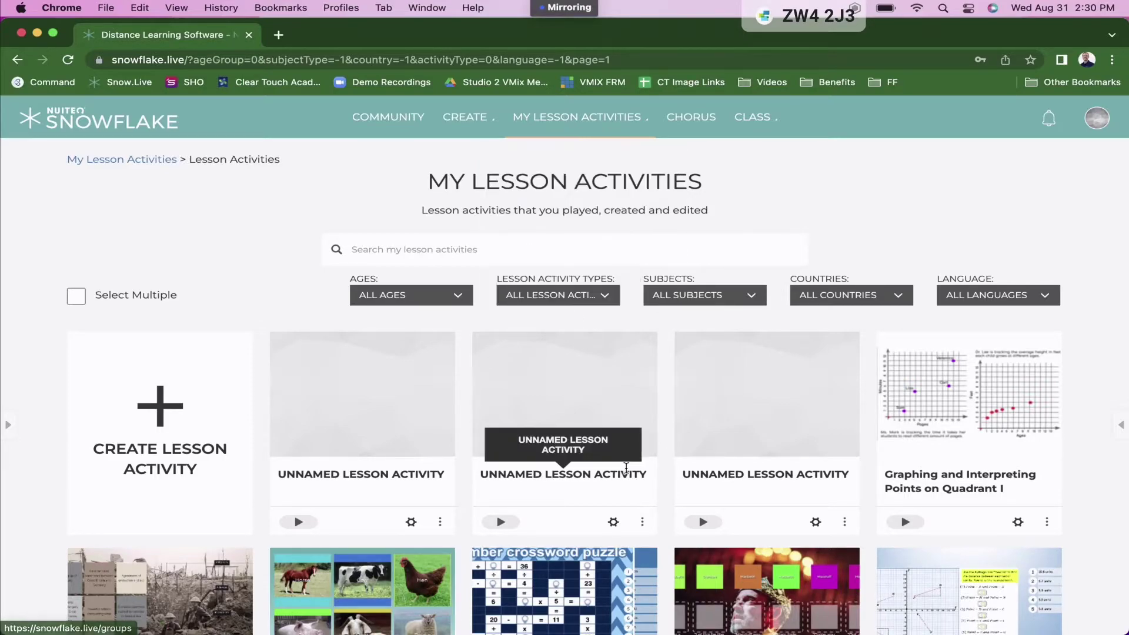
pyautogui.scroll(-3, 625, 466)
pyautogui.scroll(-2, 624, 466)
pyautogui.scroll(-3, 608, 476)
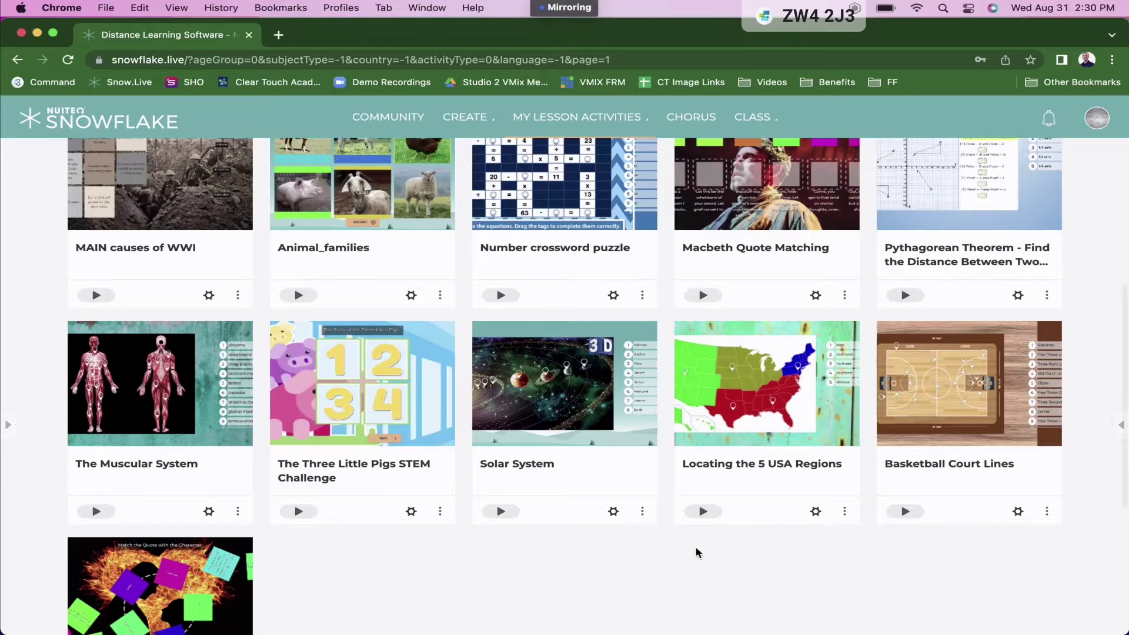
pyautogui.click(642, 512)
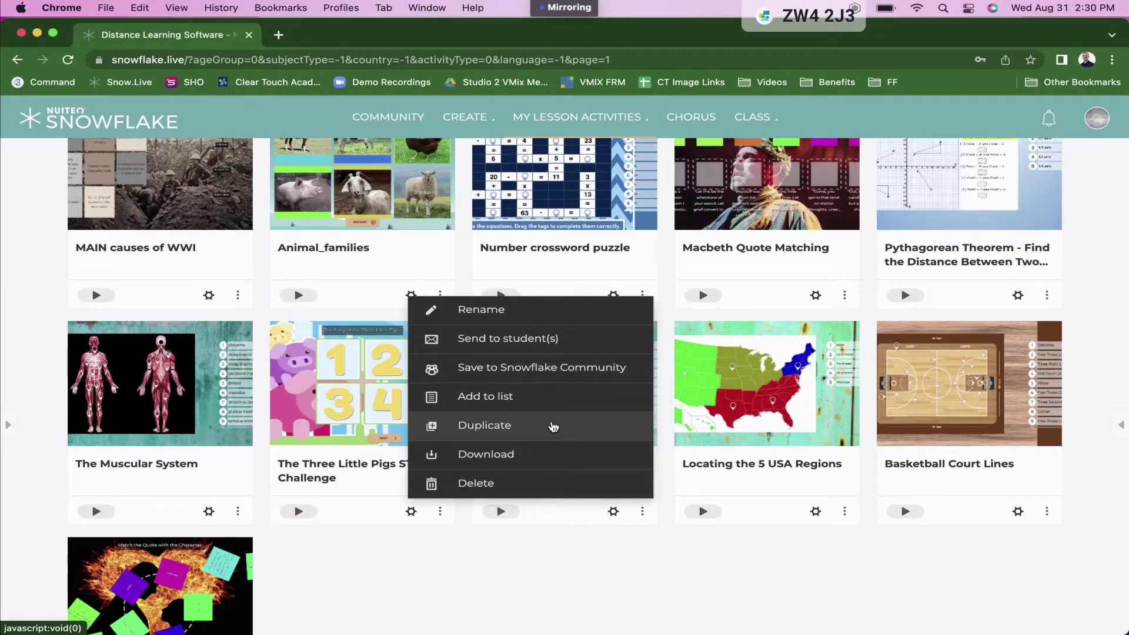
pyautogui.click(537, 350)
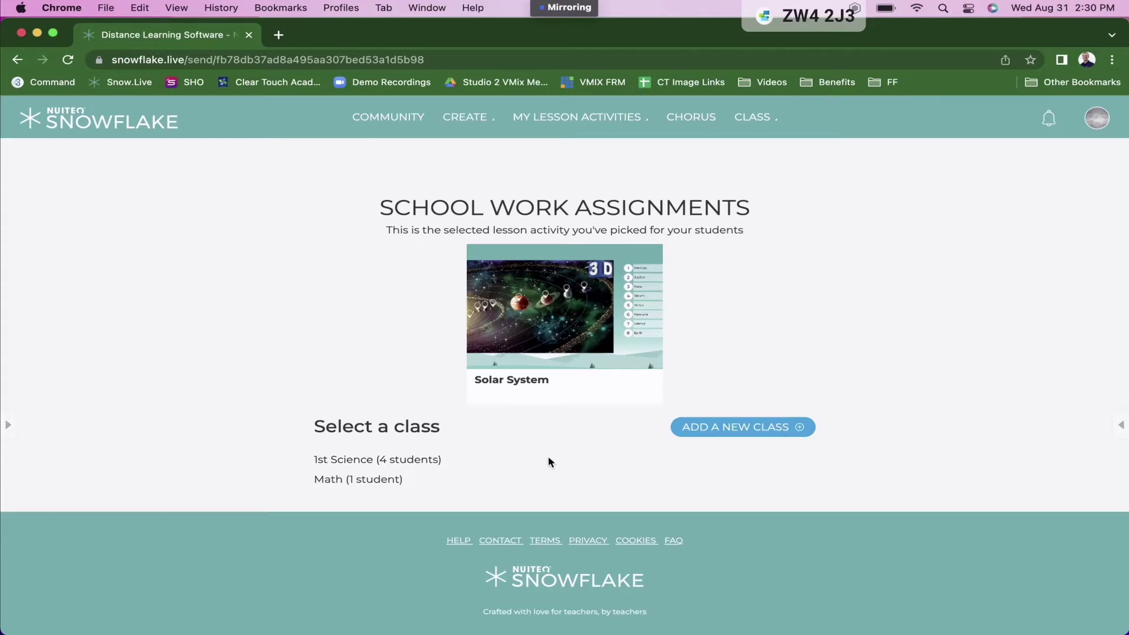
pyautogui.click(766, 125)
pyautogui.click(407, 460)
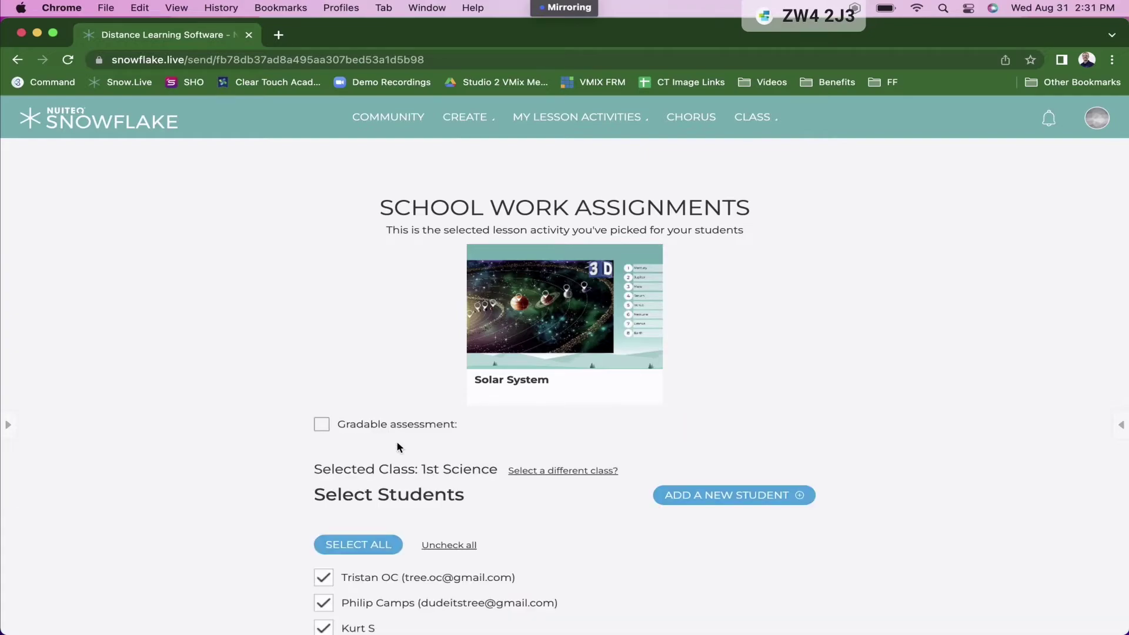
# - Make the assignment gradable with 20 and 50 cut-offs, excluding the first and third students
pyautogui.click(321, 424)
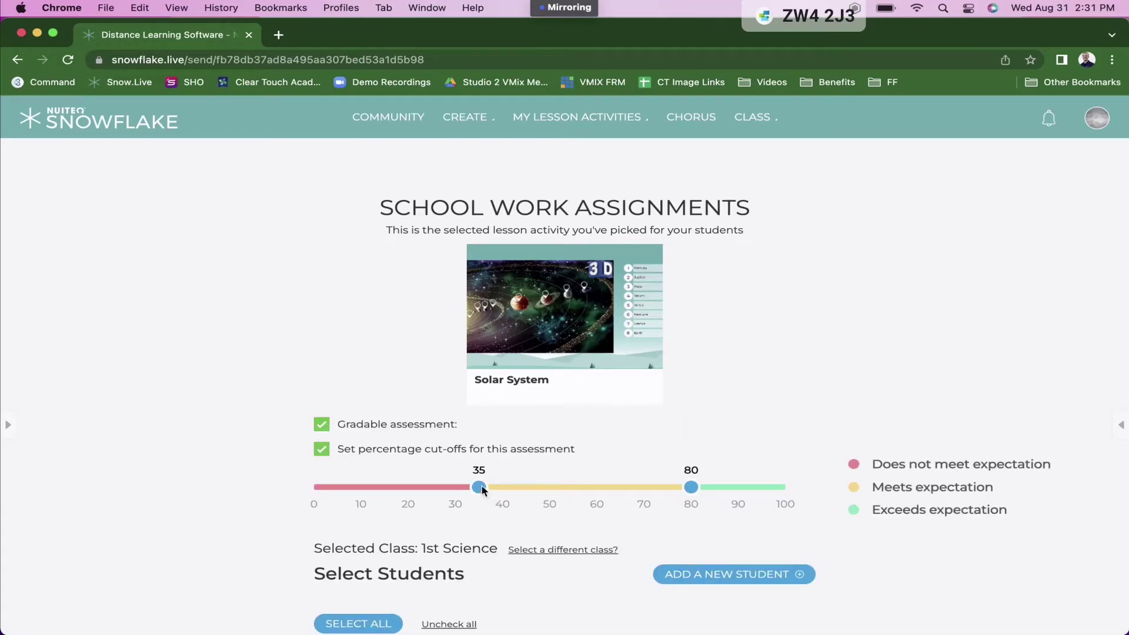
pyautogui.moveTo(479, 488); pyautogui.dragTo(413, 488)
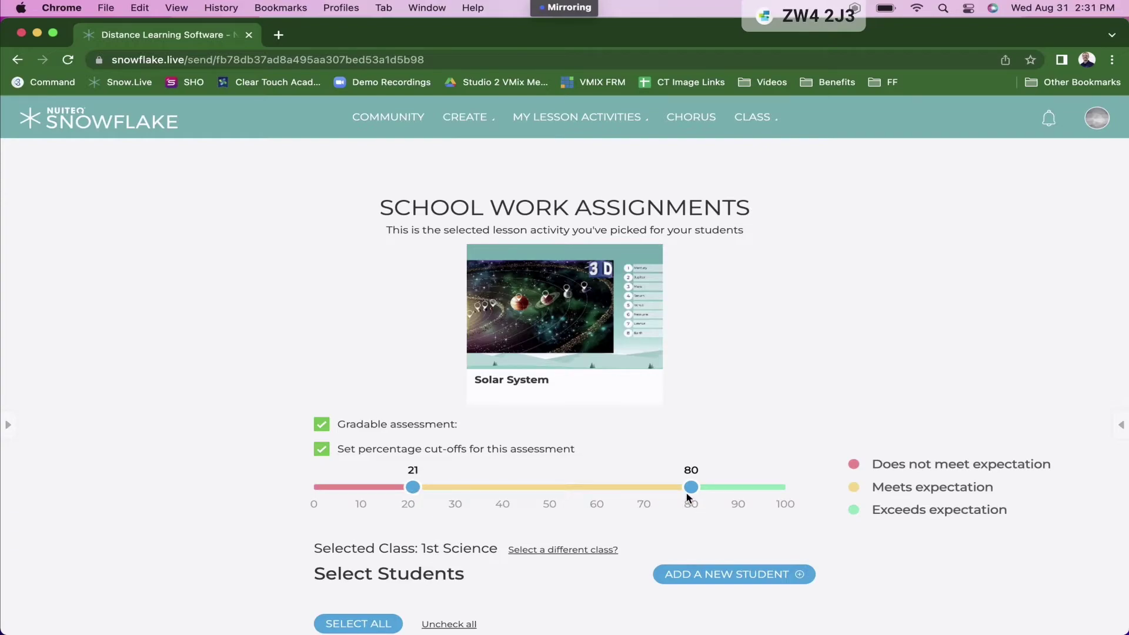
pyautogui.moveTo(695, 492); pyautogui.dragTo(582, 491)
pyautogui.moveTo(412, 489); pyautogui.dragTo(410, 492)
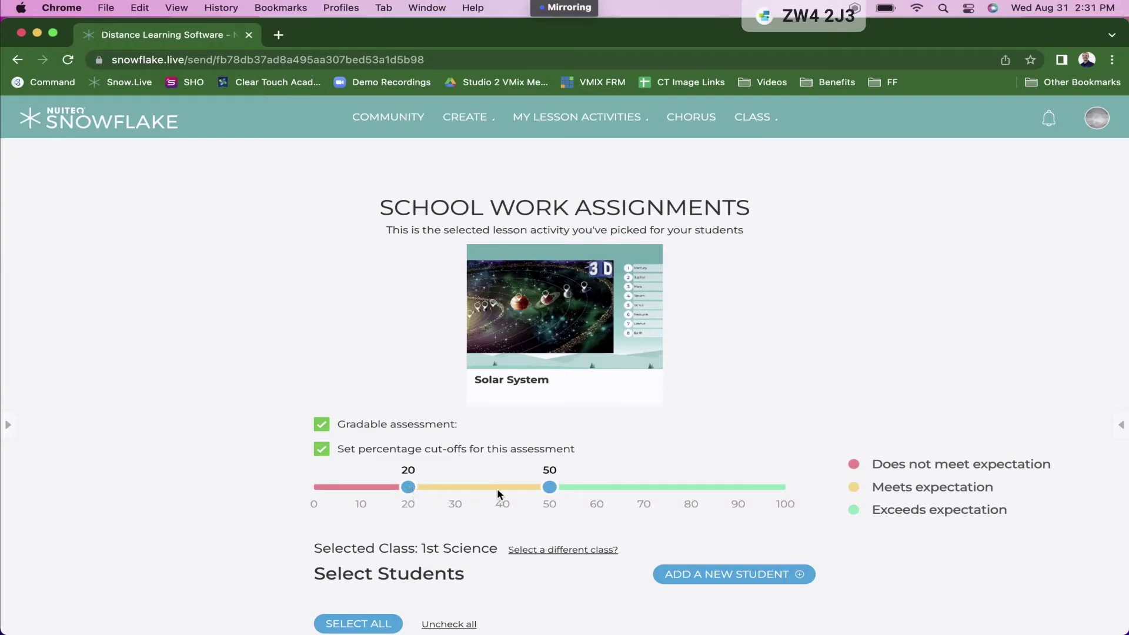
pyautogui.scroll(-2, 508, 521)
pyautogui.scroll(-3, 498, 522)
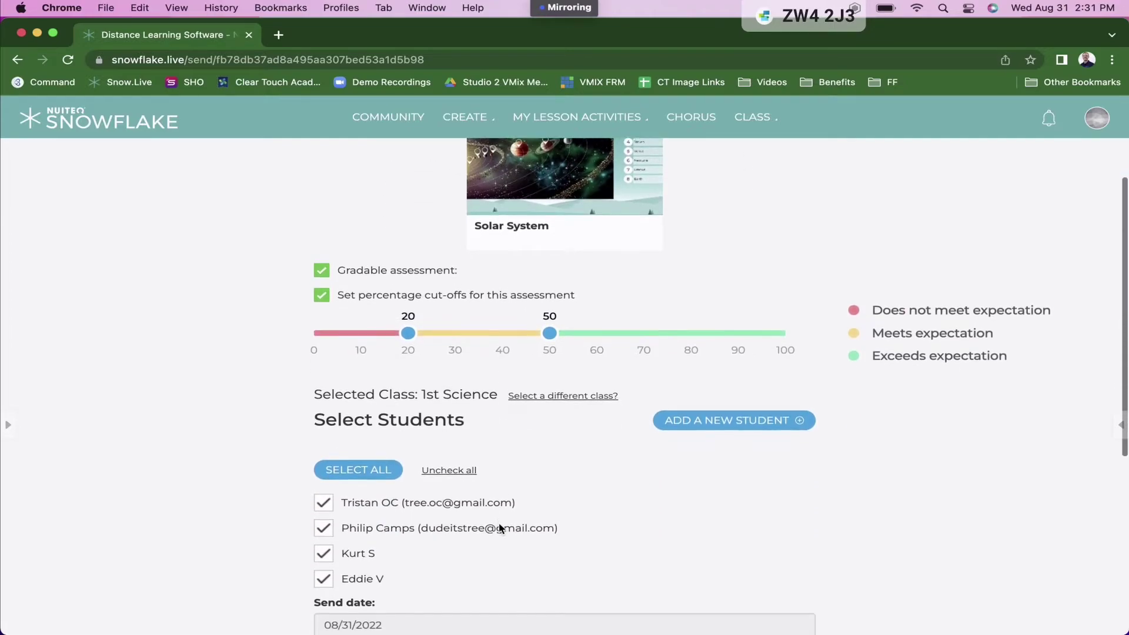
pyautogui.click(323, 501)
pyautogui.click(323, 552)
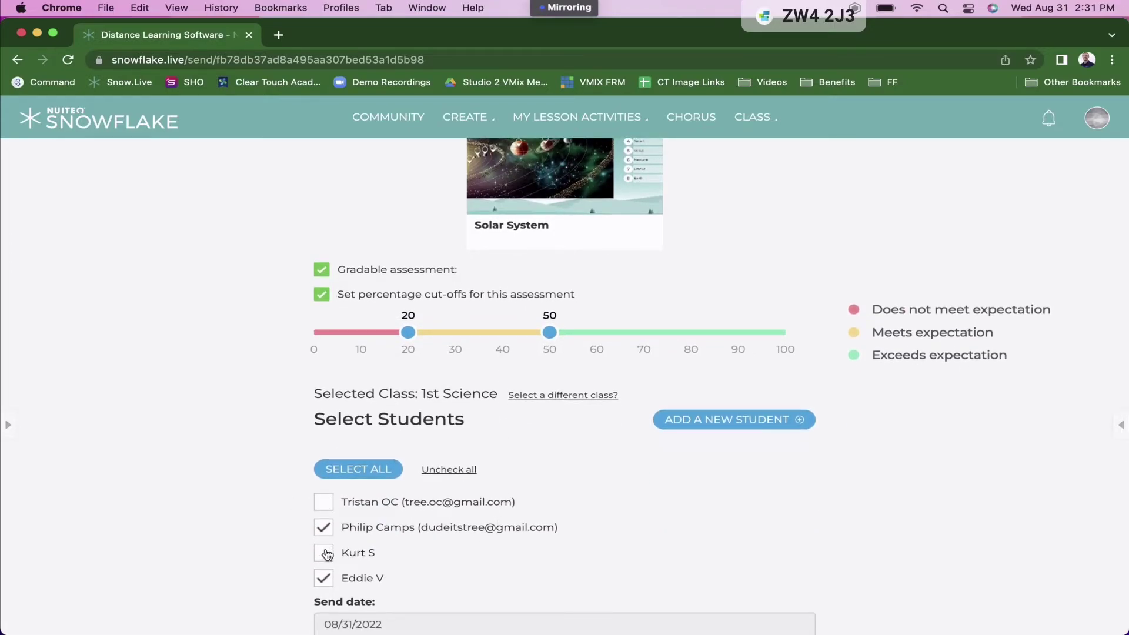
pyautogui.scroll(-3, 445, 551)
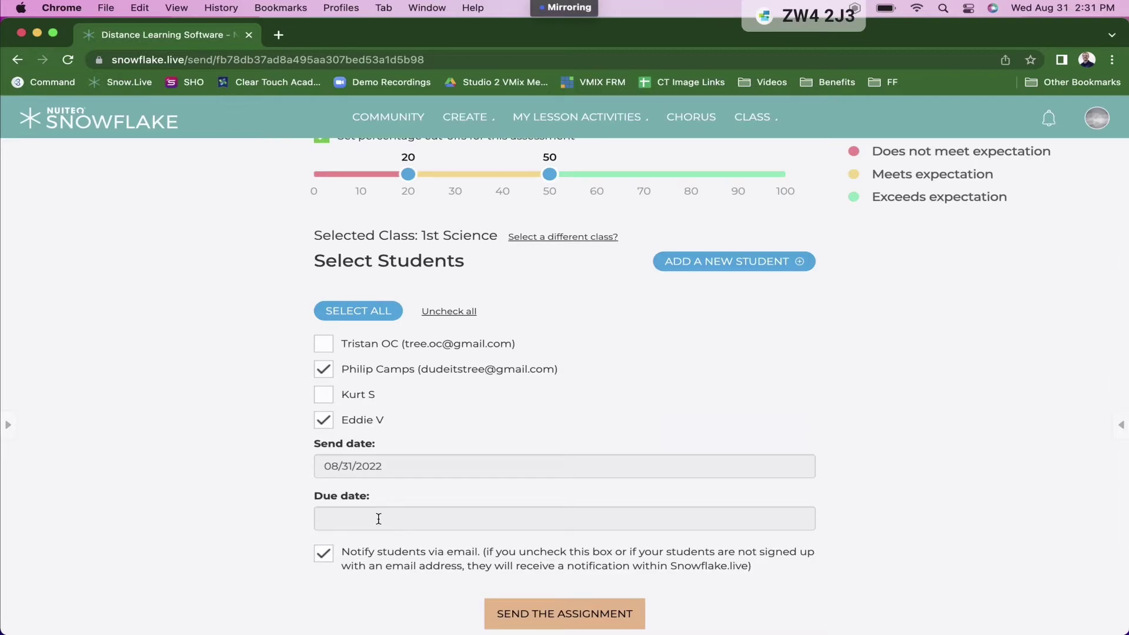
pyautogui.click(334, 553)
pyautogui.scroll(3, 954, 380)
pyautogui.scroll(2, 953, 380)
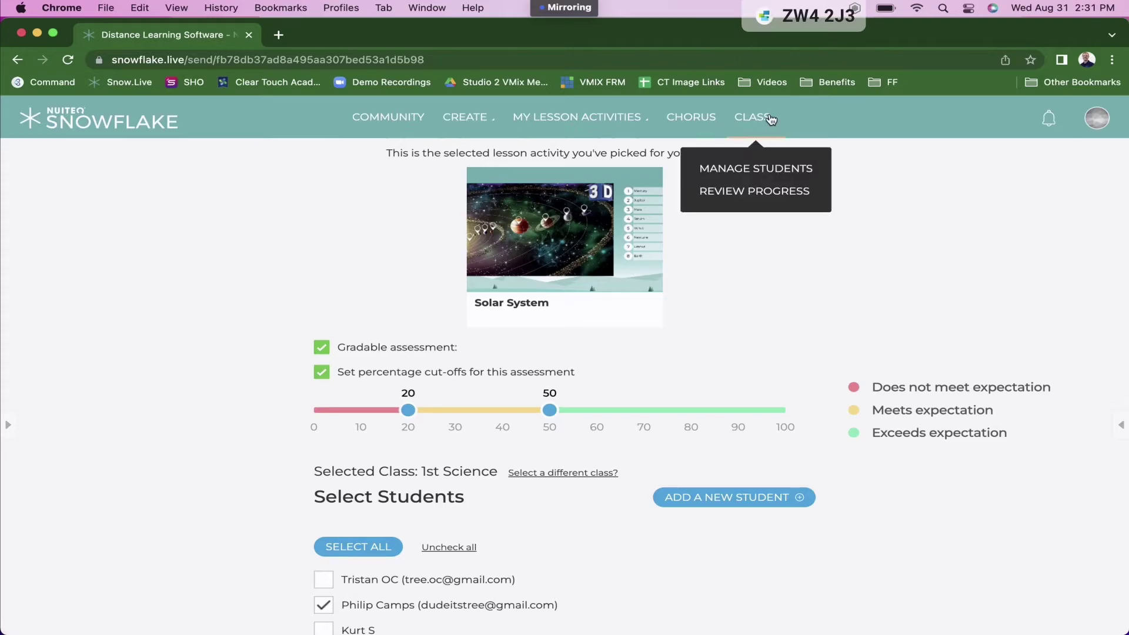
pyautogui.moveTo(753, 117)
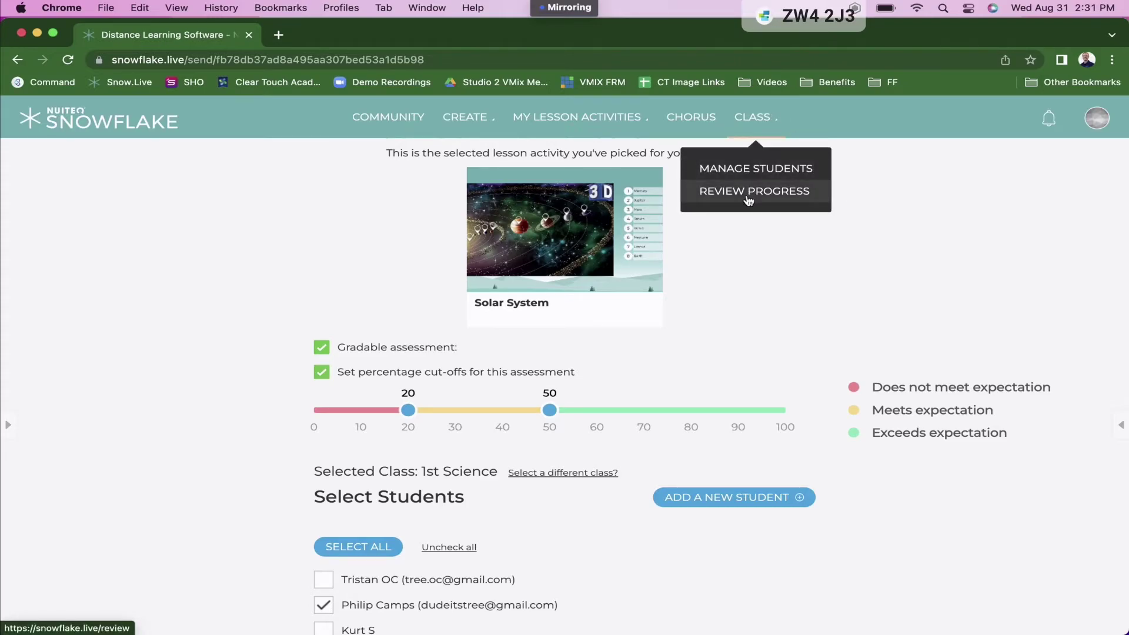
# - Open the second Solar System assignment's results and view the student's 75% score
pyautogui.click(747, 201)
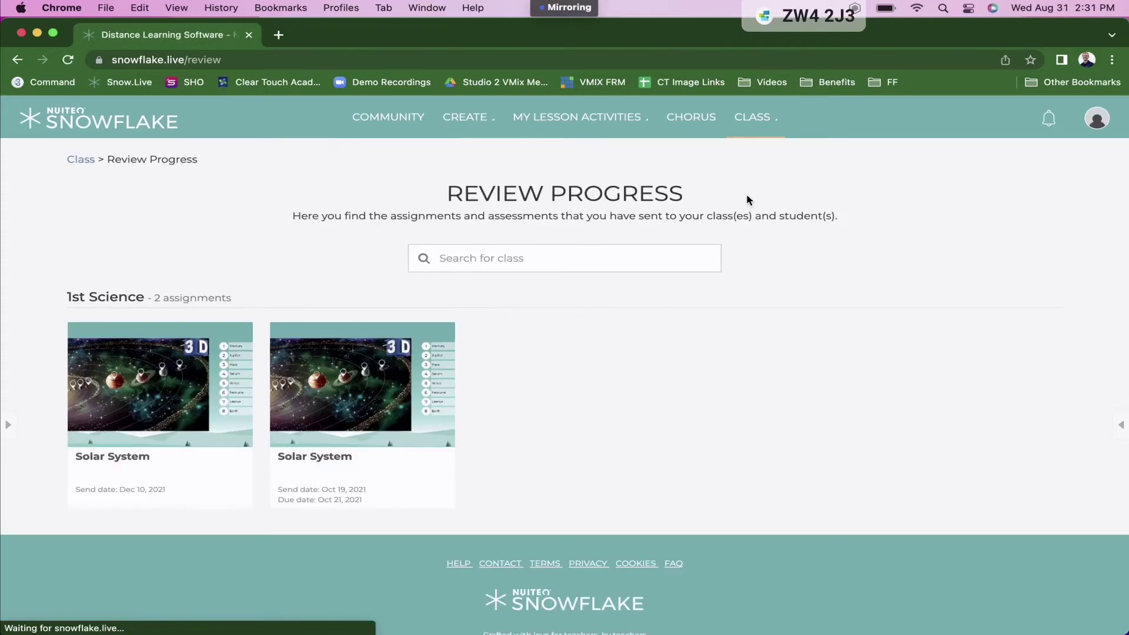
pyautogui.click(434, 359)
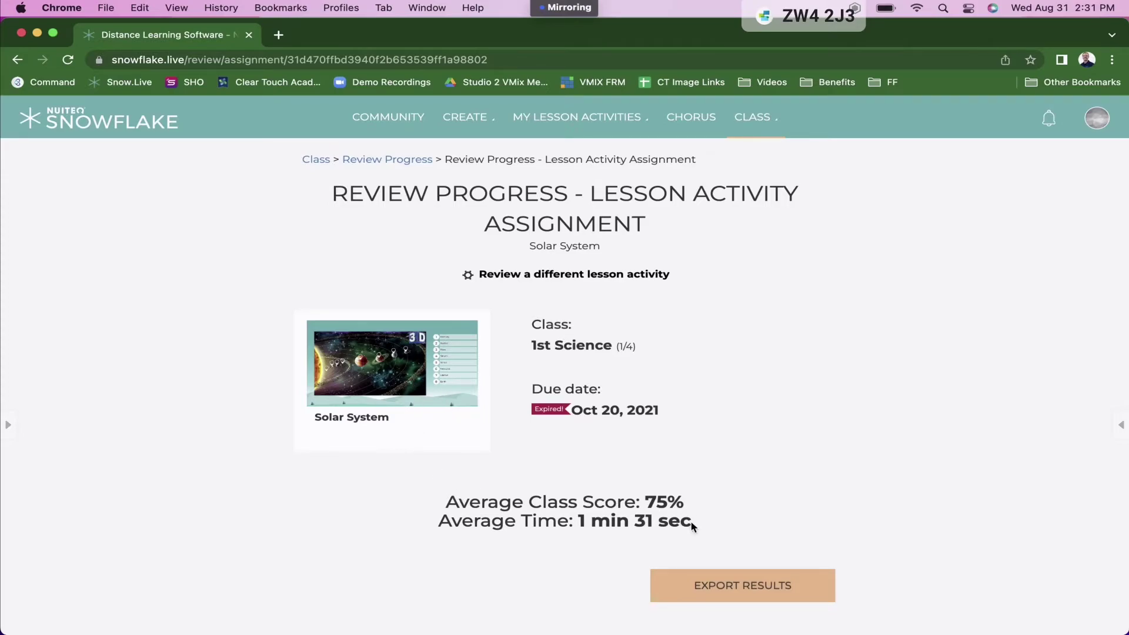
pyautogui.scroll(-5, 704, 527)
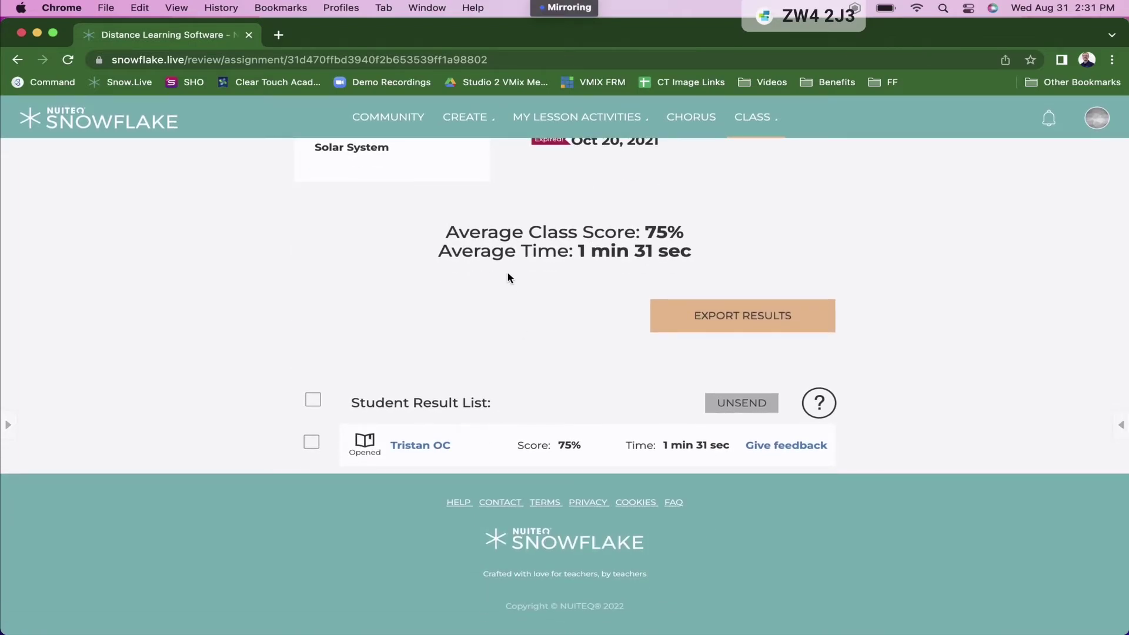
pyautogui.click(421, 450)
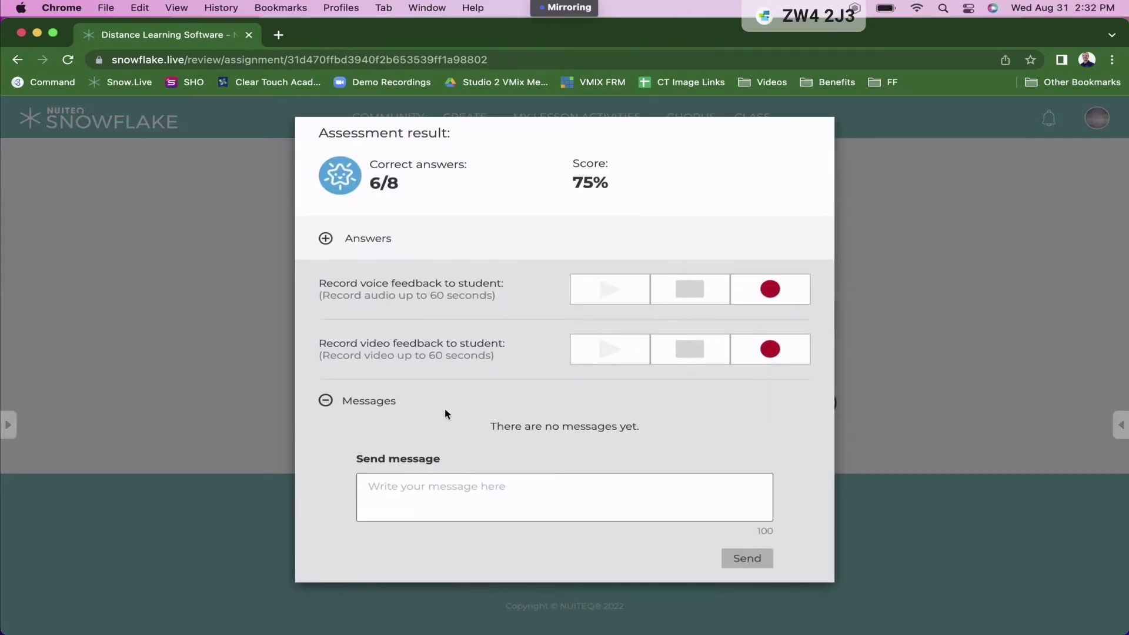
# - Expand the student's answers, select the feedback message box, and close the assessment result
pyautogui.click(327, 238)
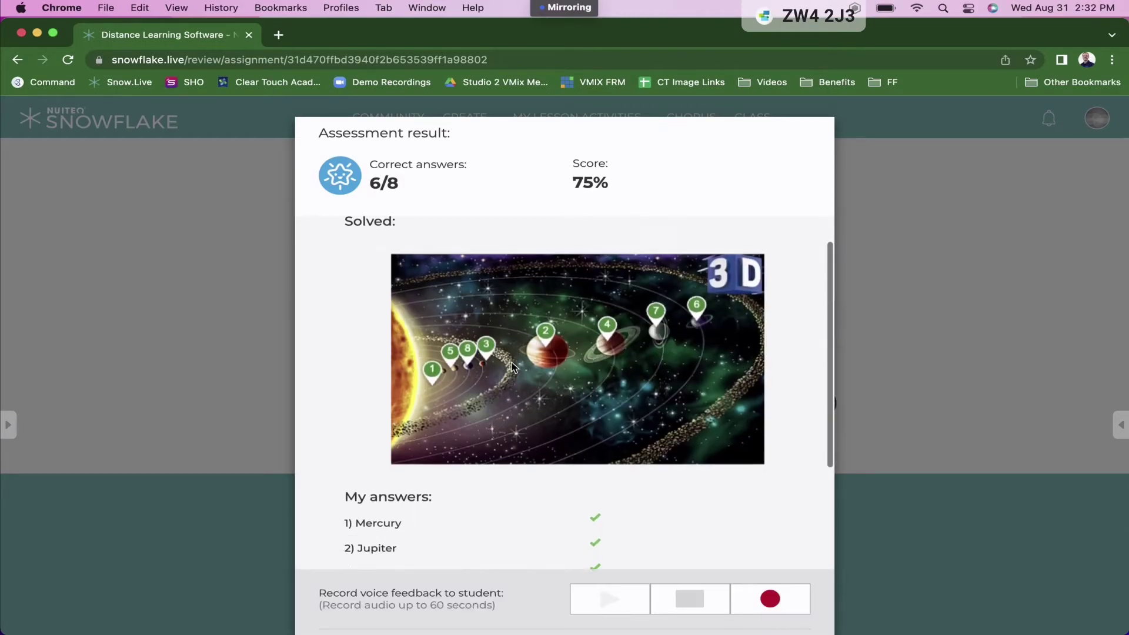
pyautogui.scroll(-5, 507, 362)
pyautogui.scroll(-2, 494, 590)
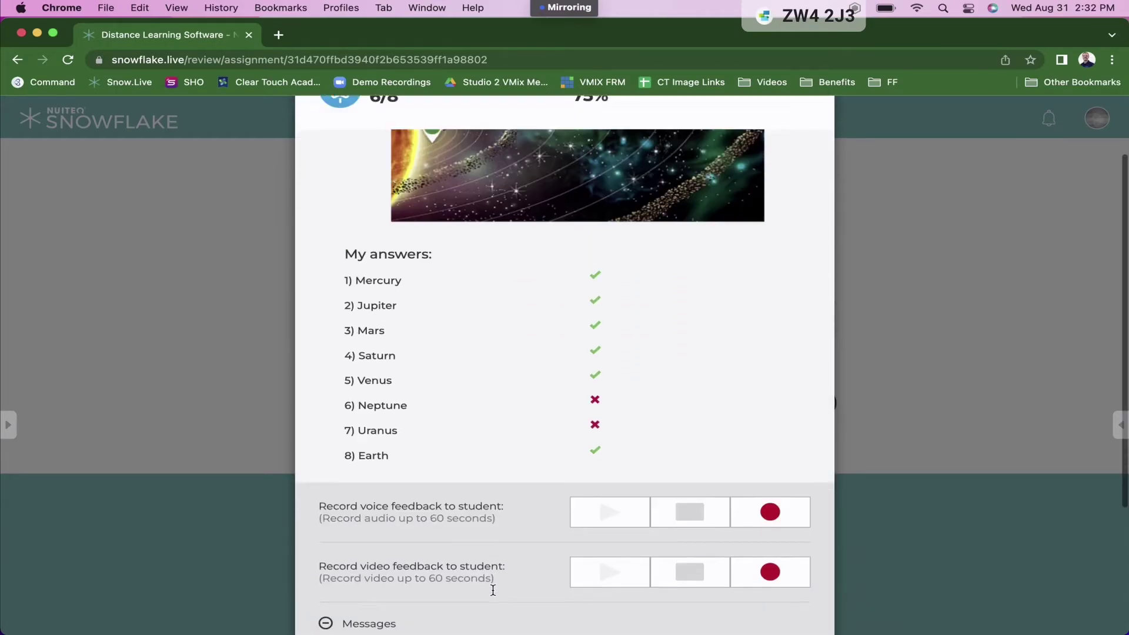
pyautogui.scroll(-2, 492, 591)
pyautogui.scroll(-2, 472, 459)
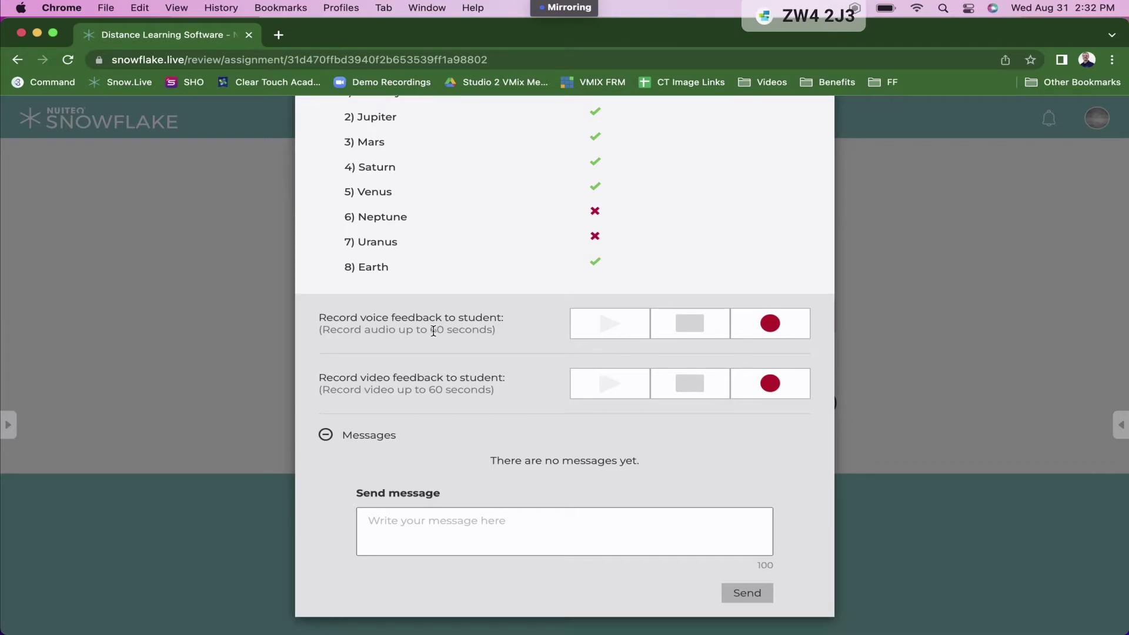
pyautogui.click(437, 520)
pyautogui.scroll(3, 971, 353)
pyautogui.scroll(2, 971, 353)
pyautogui.click(970, 353)
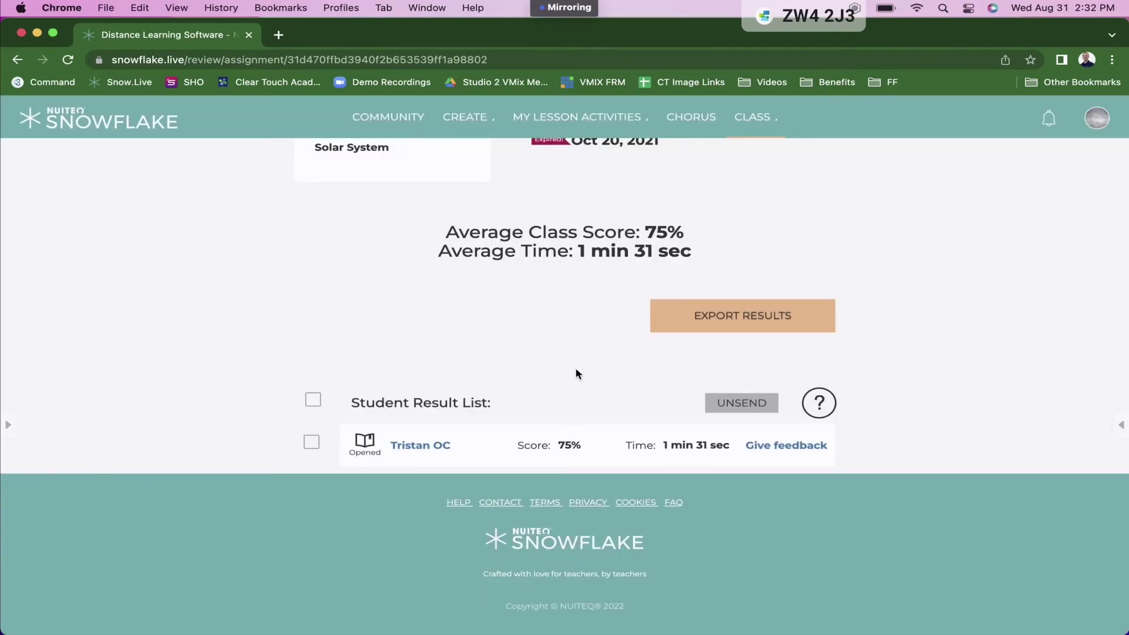
pyautogui.scroll(2, 575, 373)
pyautogui.scroll(2, 576, 374)
pyautogui.scroll(1, 576, 374)
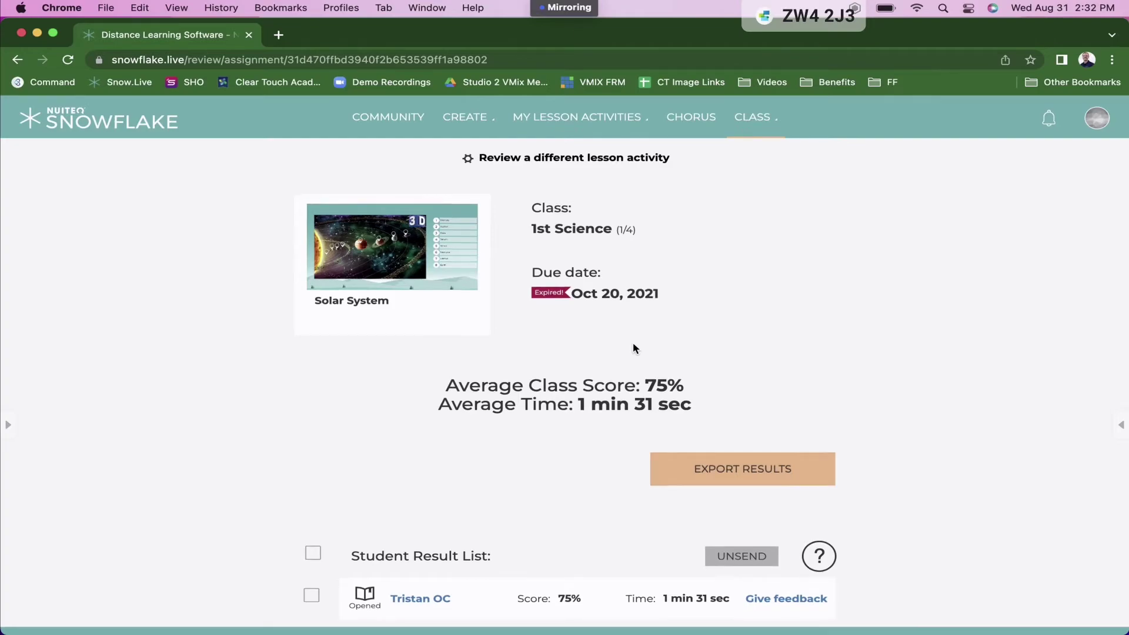
pyautogui.scroll(-1, 632, 345)
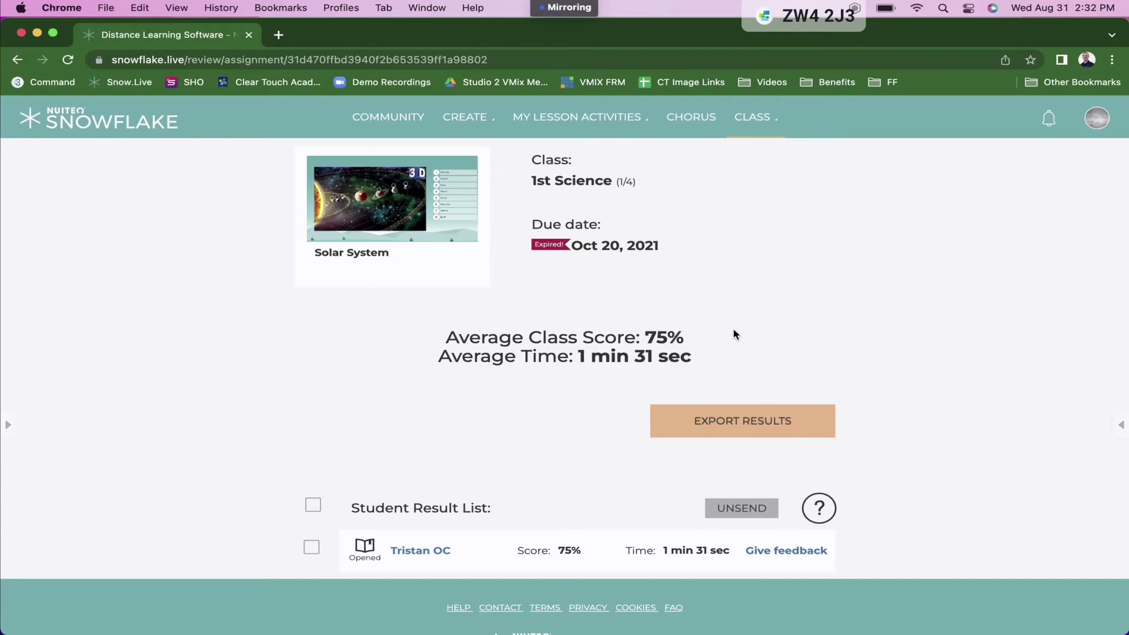
pyautogui.scroll(3, 732, 335)
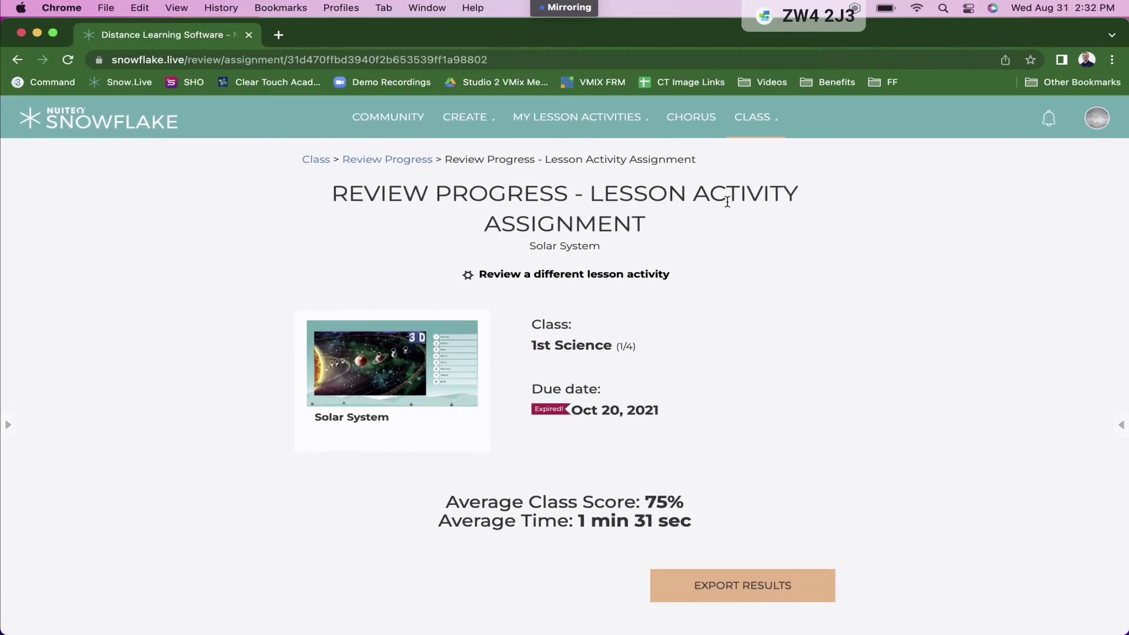
# - Go to the Chorus documents list and open the Demo Cloud Canvas whiteboard
pyautogui.click(701, 131)
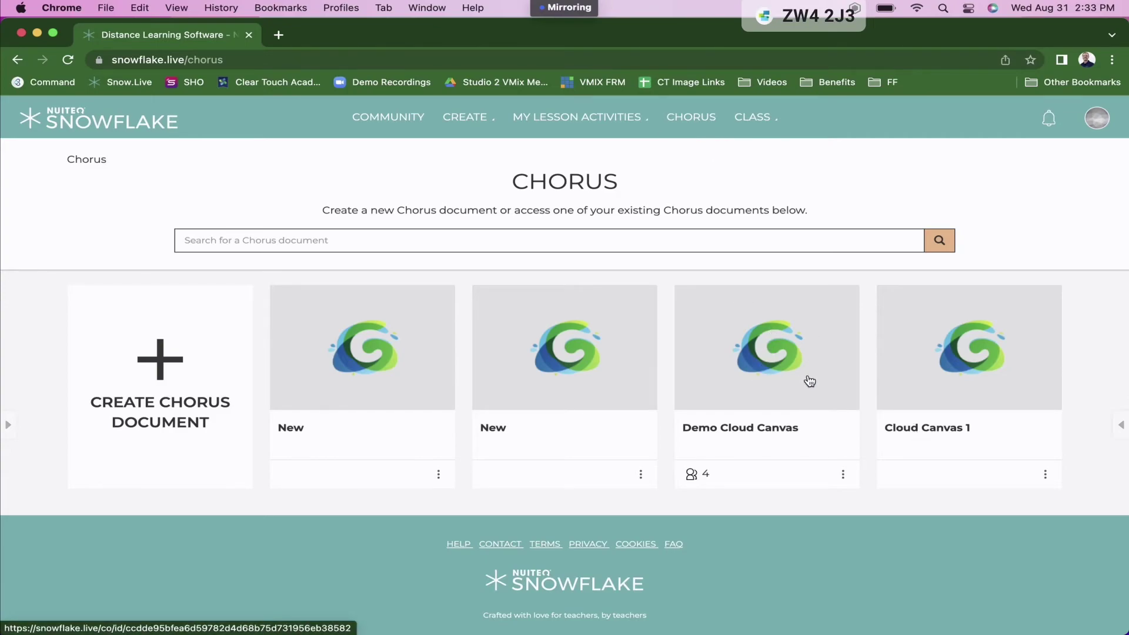
pyautogui.click(746, 393)
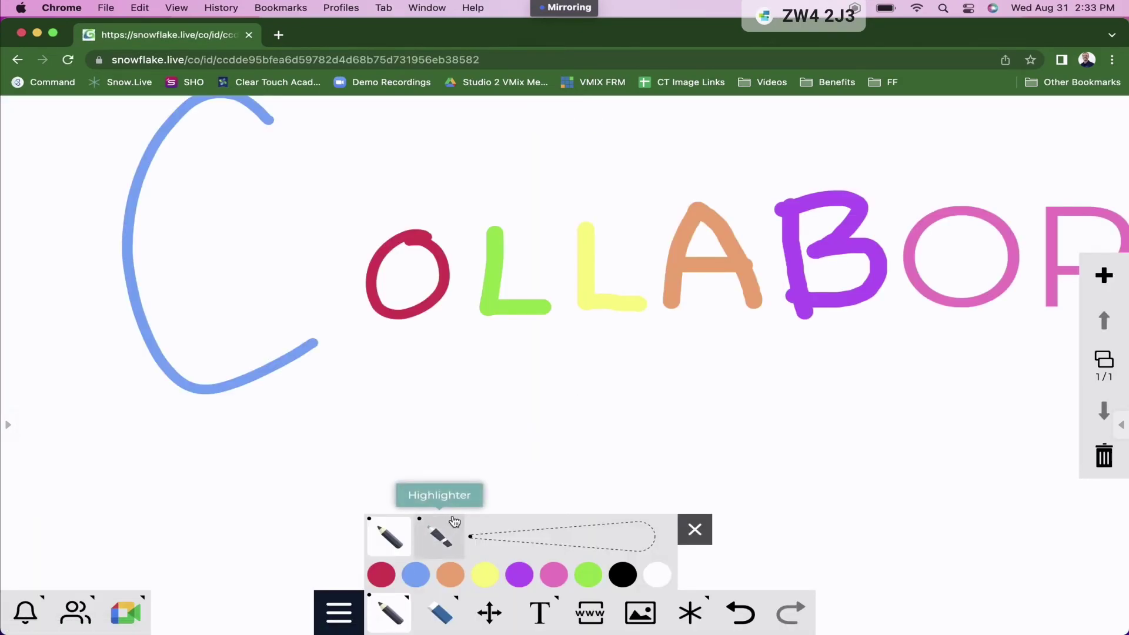
# - Pan the Demo Cloud Canvas lettering, then show the Add media options and the students list
pyautogui.click(491, 612)
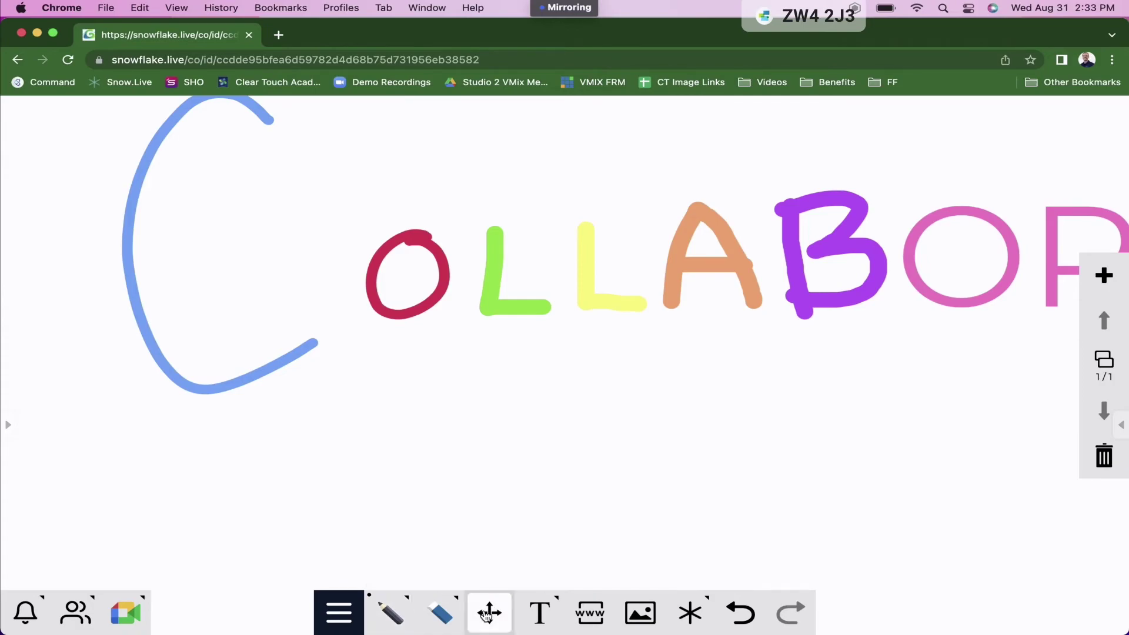
pyautogui.moveTo(675, 414); pyautogui.dragTo(410, 477)
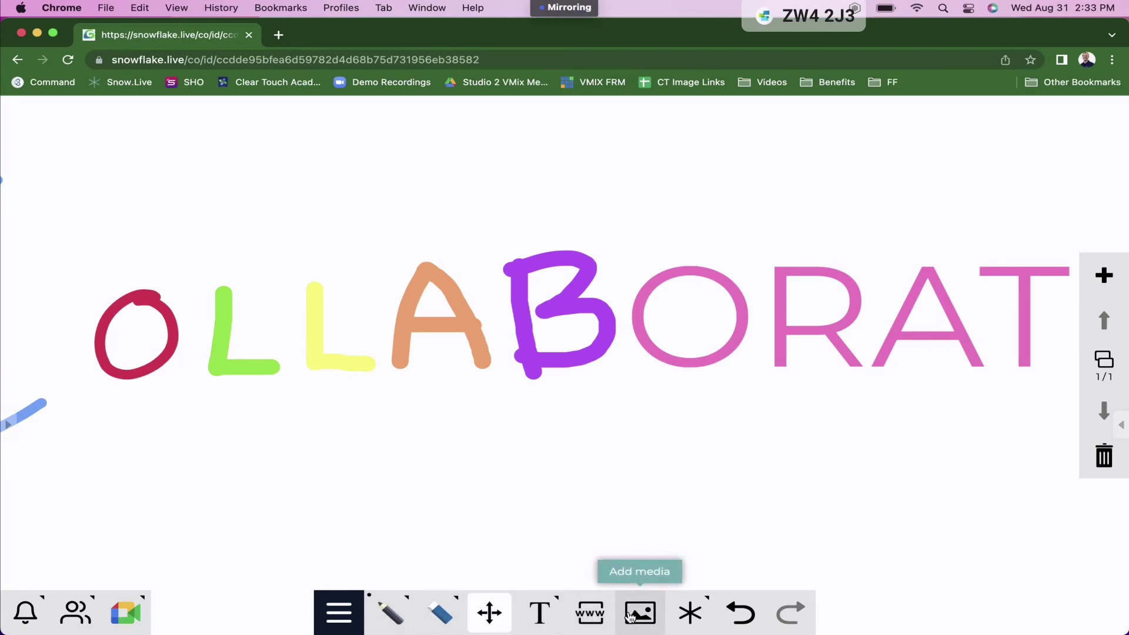
pyautogui.click(630, 617)
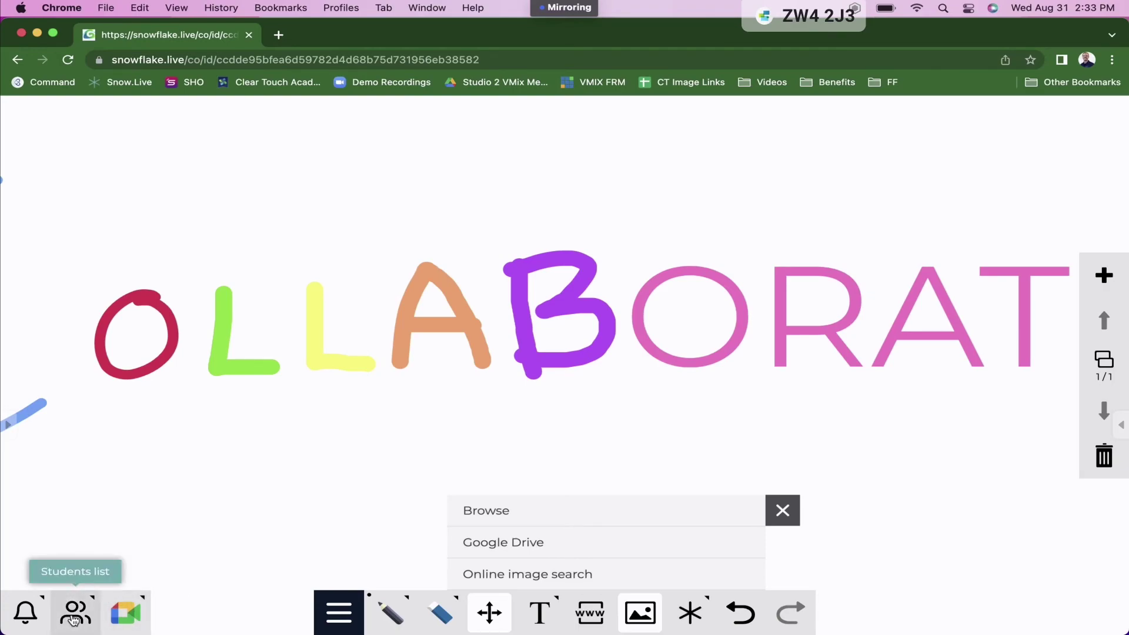
pyautogui.click(75, 620)
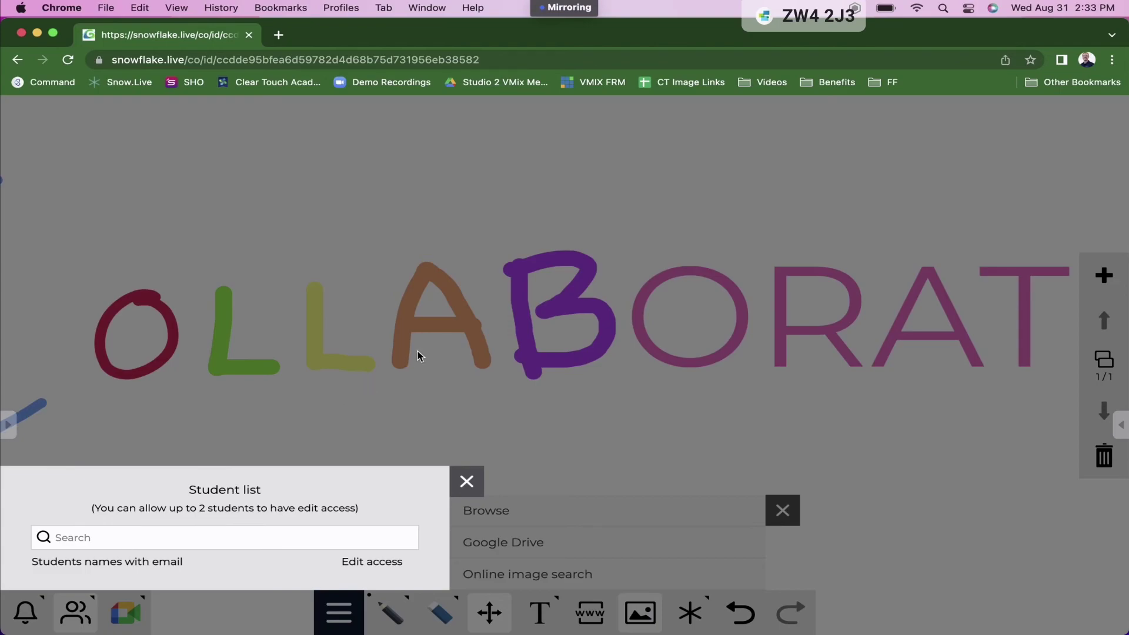
# - Close the student list and media options, return to Chorus documents, and head to Community
pyautogui.click(528, 453)
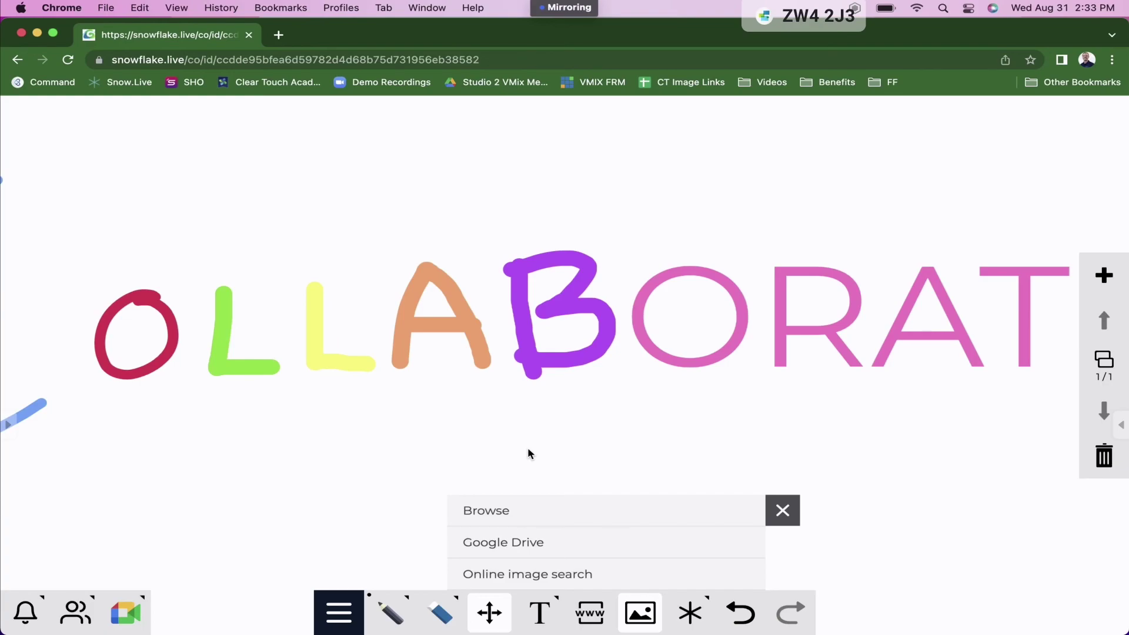
pyautogui.click(784, 513)
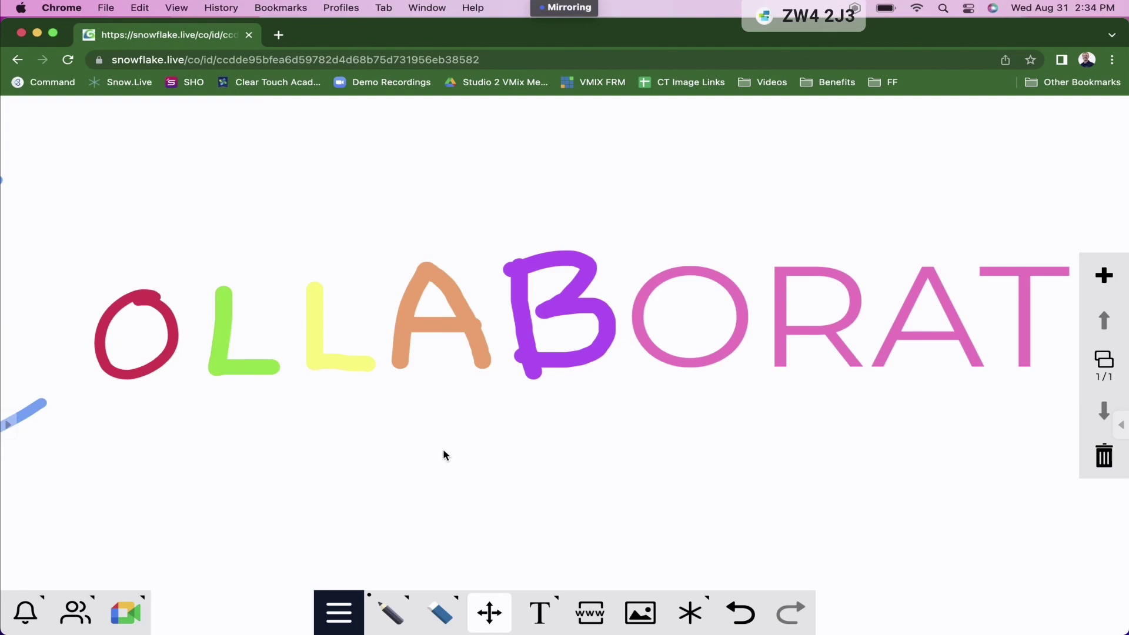
pyautogui.click(19, 58)
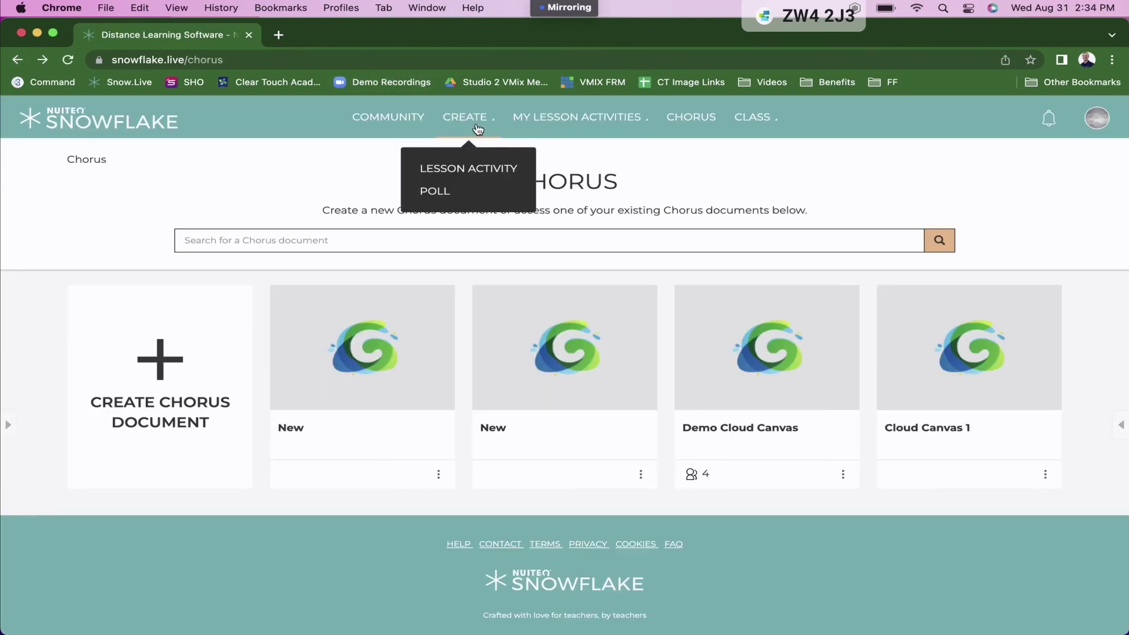
pyautogui.moveTo(465, 117)
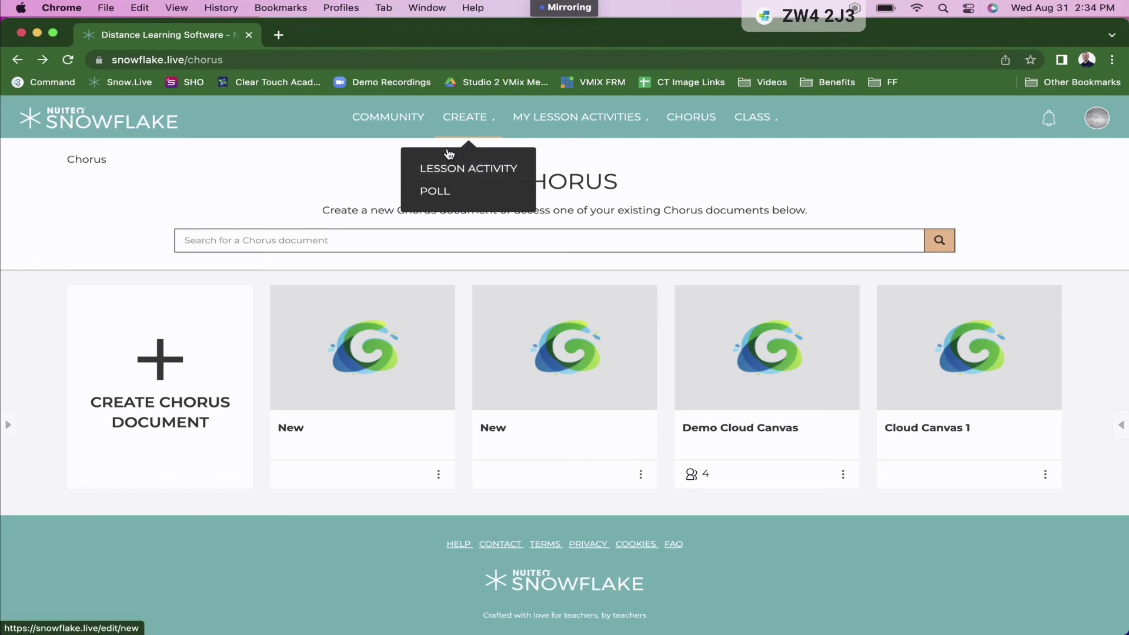
pyautogui.click(399, 116)
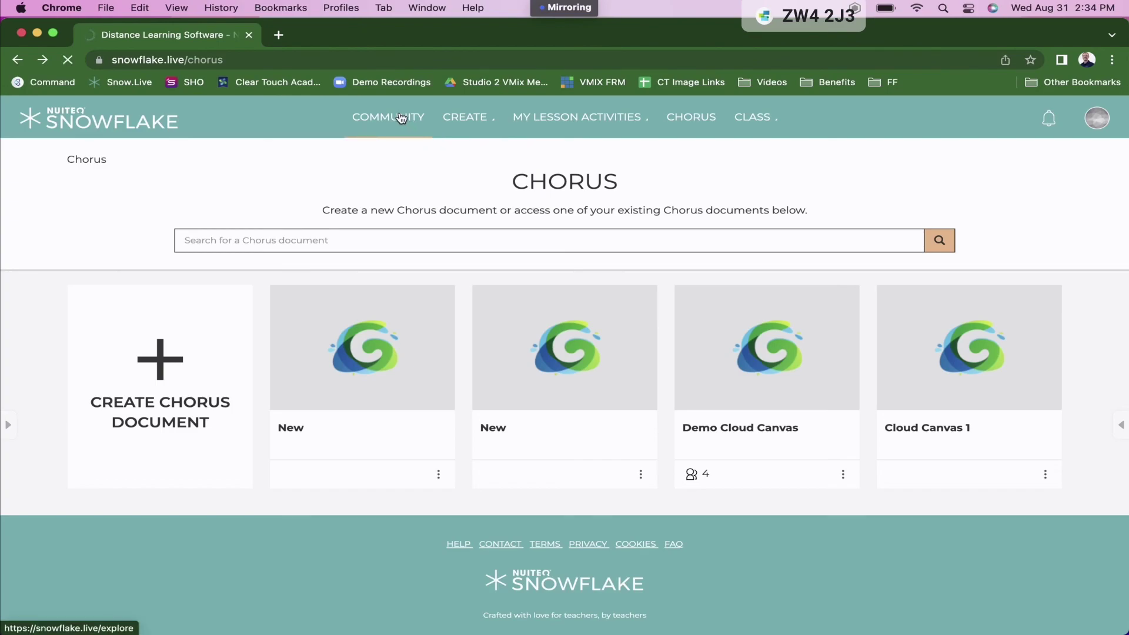